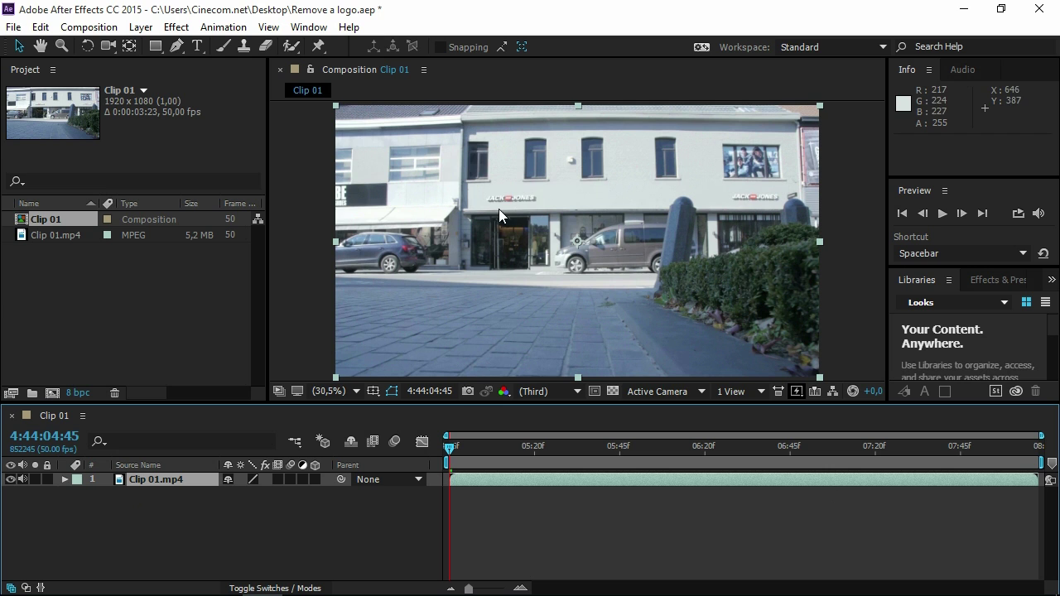
Step: Show the Tracker and start a motion track on the Clip 01.mp4 layer
{"action": "scroll", "coordinate": [504, 217], "scroll_direction": "up", "scroll_amount": 4}
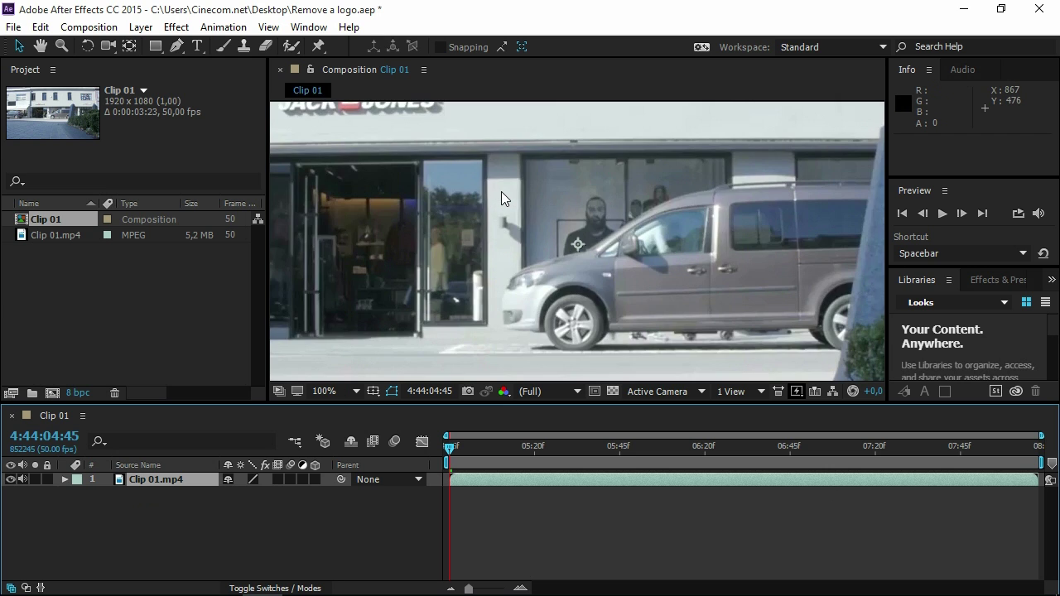
{"action": "scroll", "coordinate": [500, 192], "scroll_direction": "down", "scroll_amount": 2}
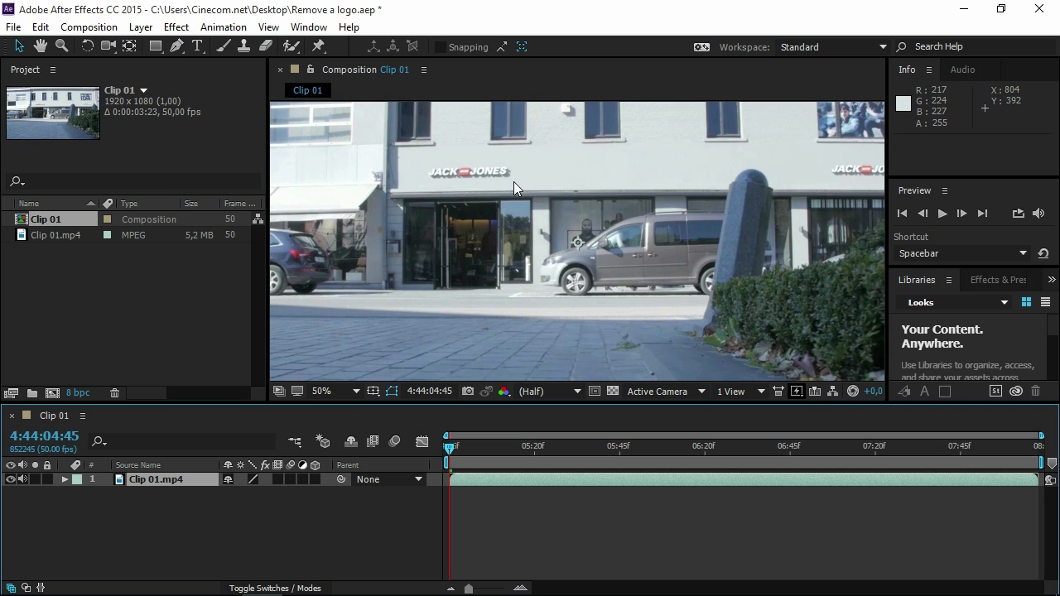
{"action": "left_click_drag", "start_coordinate": [461, 443], "coordinate": [441, 459]}
{"action": "left_click", "coordinate": [327, 33]}
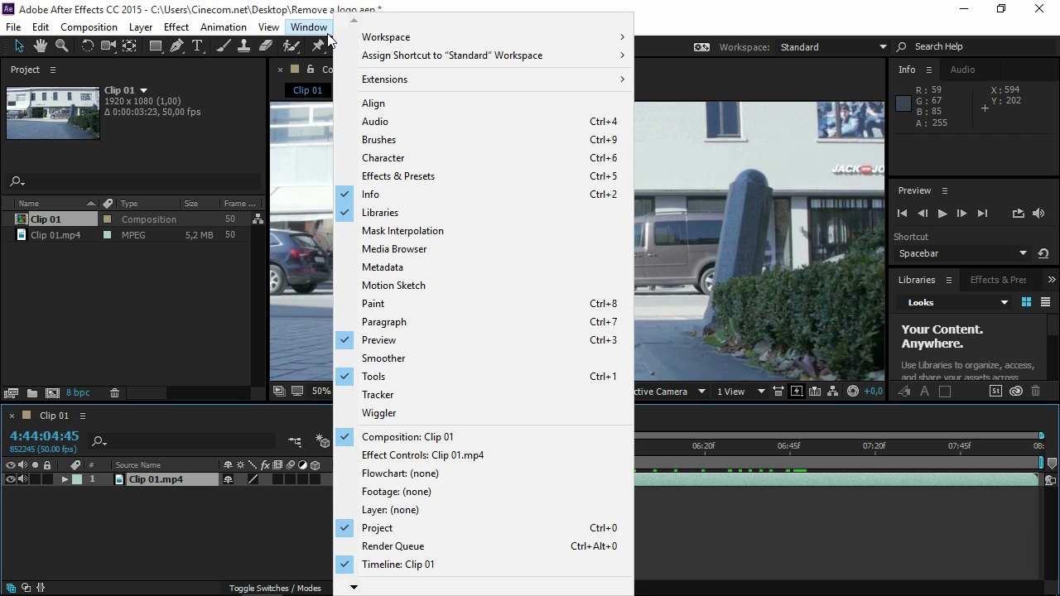
{"action": "left_click", "coordinate": [386, 394]}
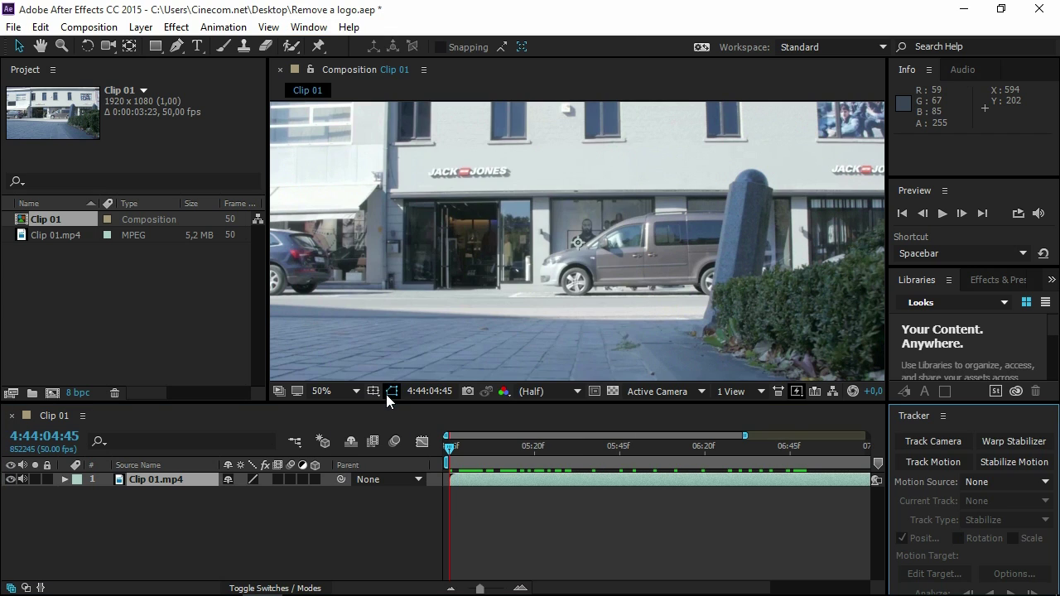
{"action": "left_click", "coordinate": [932, 469]}
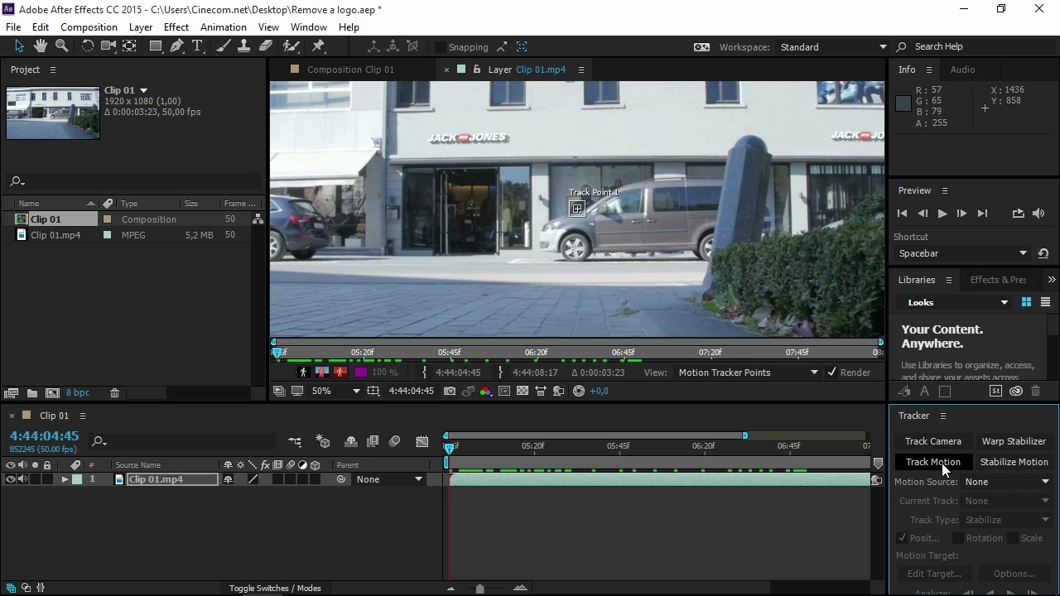
Step: Enlarge both boxes of Track Point 1 and place it on the centre of the JACK & JONES sign above the door
{"action": "left_click", "coordinate": [575, 211]}
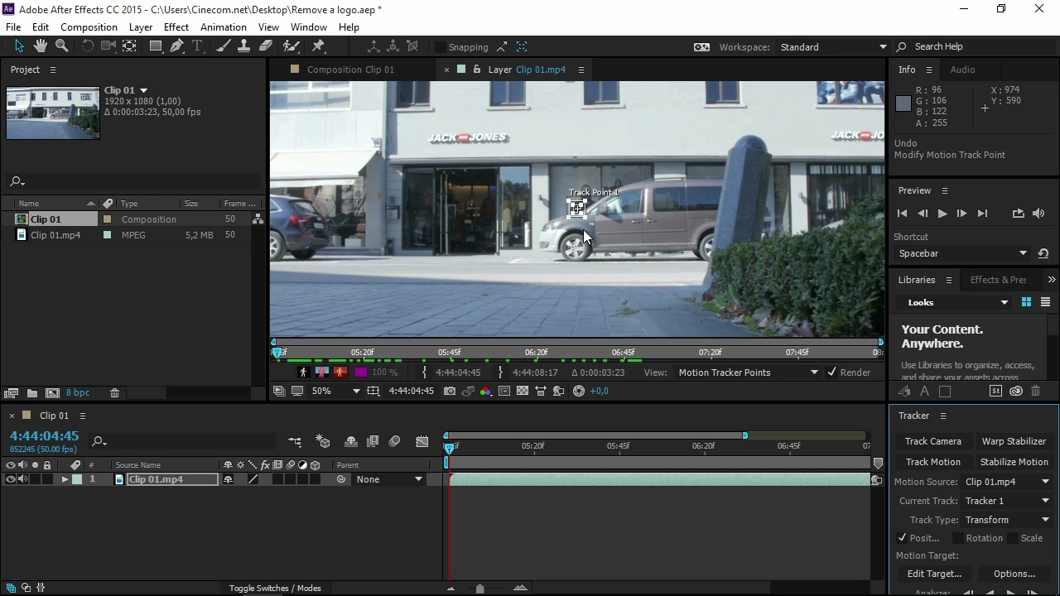
{"action": "left_click_drag", "start_coordinate": [580, 215], "coordinate": [606, 236]}
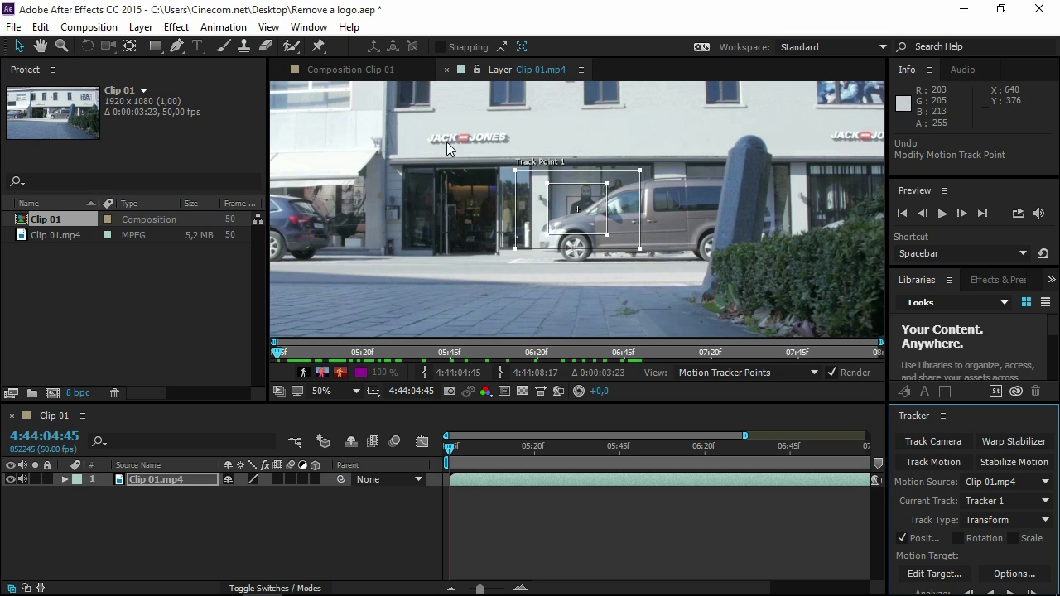
{"action": "left_click", "coordinate": [598, 230]}
{"action": "left_click_drag", "start_coordinate": [592, 221], "coordinate": [479, 153]}
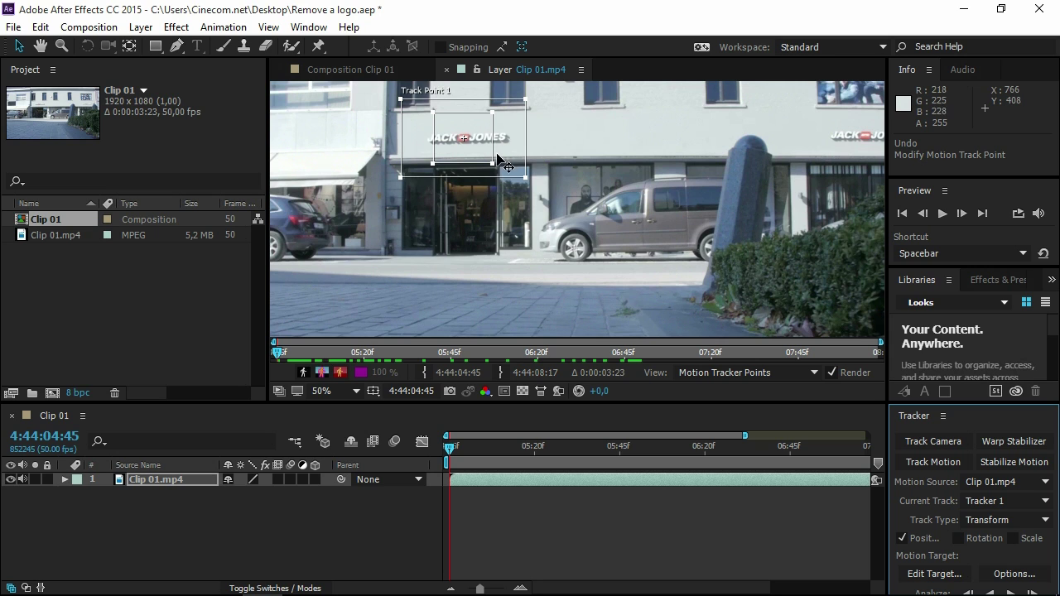
Step: Fit the track point's inner feature box to the sign's red centre and its outer search box around the whole sign
{"action": "left_click_drag", "start_coordinate": [493, 164], "coordinate": [473, 153]}
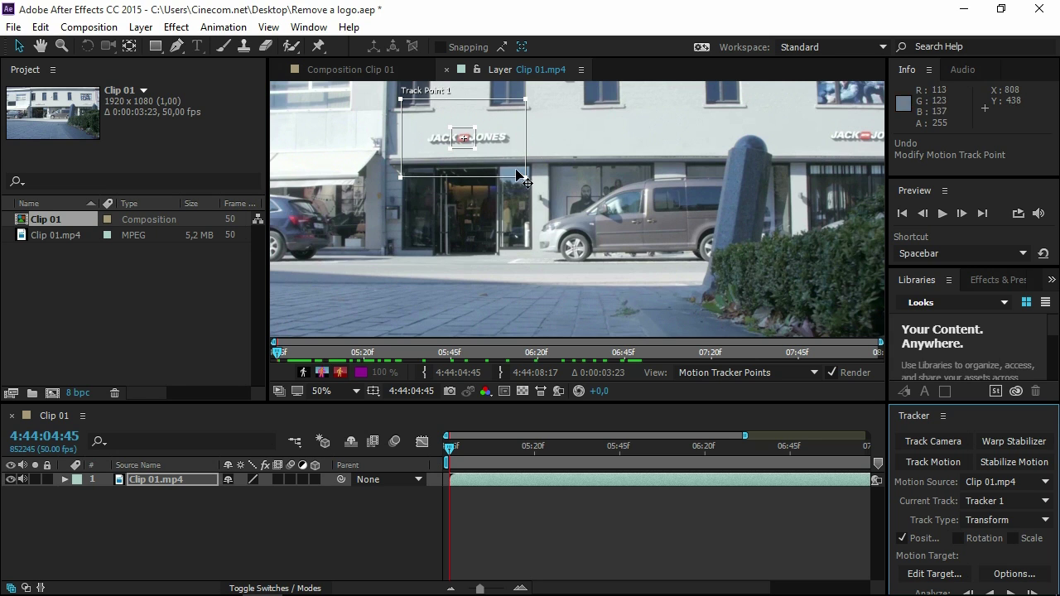
{"action": "left_click_drag", "start_coordinate": [525, 176], "coordinate": [570, 183]}
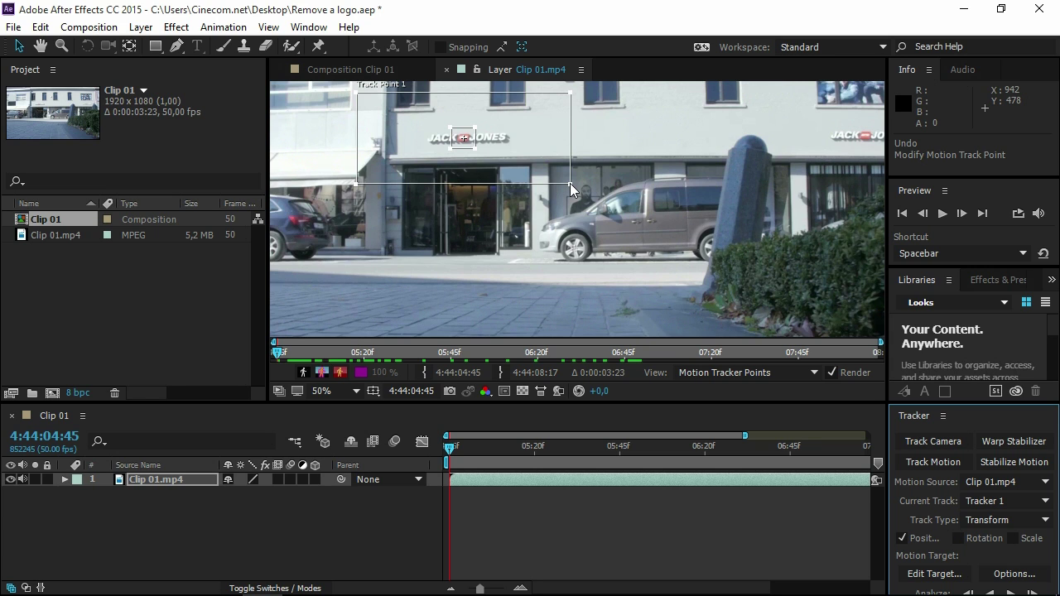
{"action": "left_click_drag", "start_coordinate": [570, 183], "coordinate": [518, 165]}
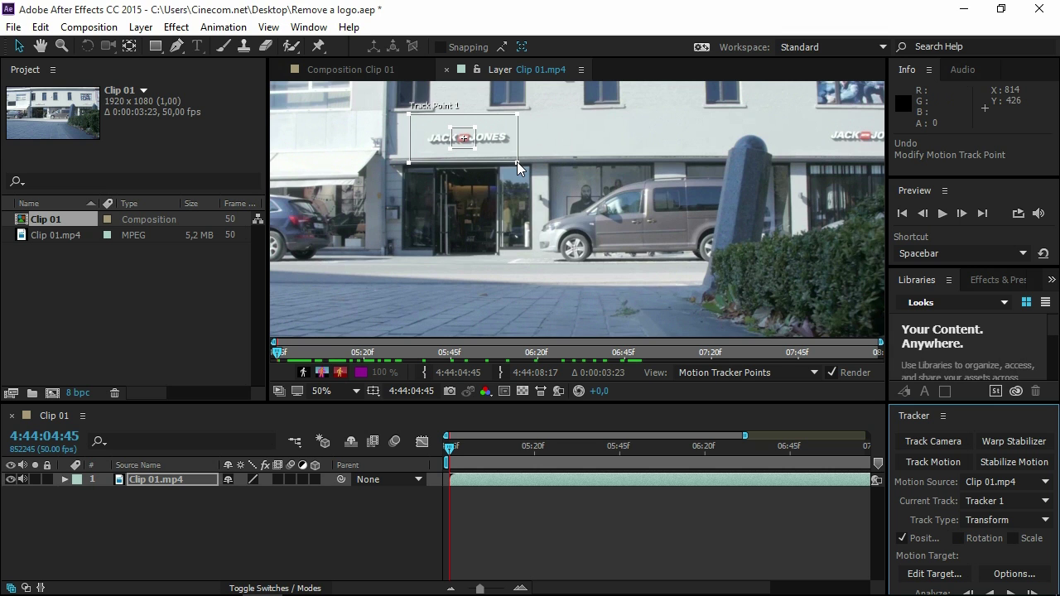
Step: Analyze the track point's motion forward, first by one frame and then through the end of the clip
{"action": "left_click_drag", "start_coordinate": [957, 406], "coordinate": [956, 368]}
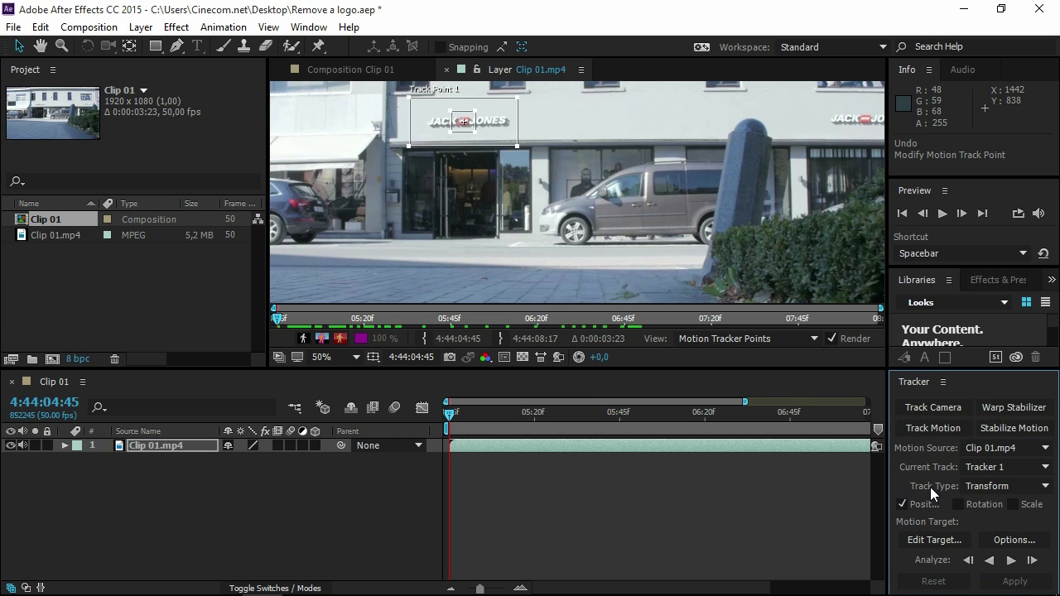
{"action": "left_click", "coordinate": [1032, 561]}
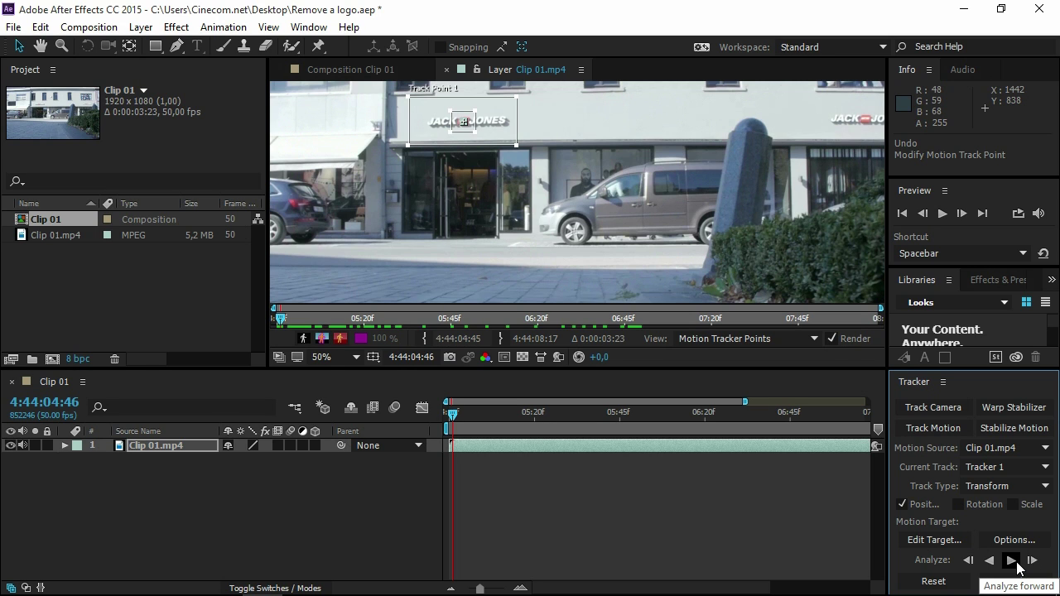
{"action": "left_click", "coordinate": [1017, 561]}
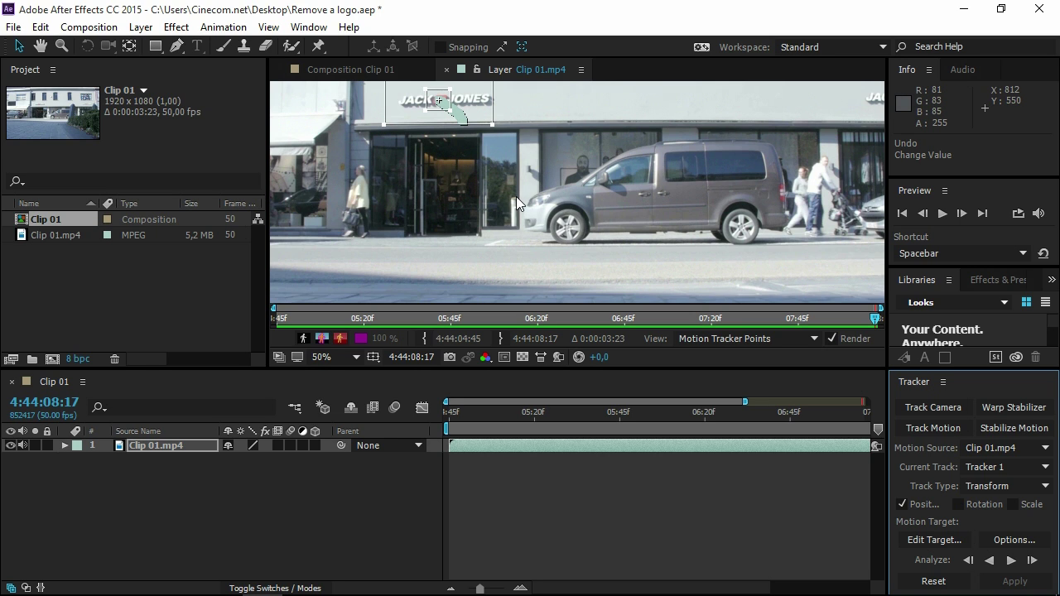
Step: Add a new null object layer to the Clip 01 composition
{"action": "left_click", "coordinate": [147, 27]}
{"action": "mouse_move", "coordinate": [153, 44]}
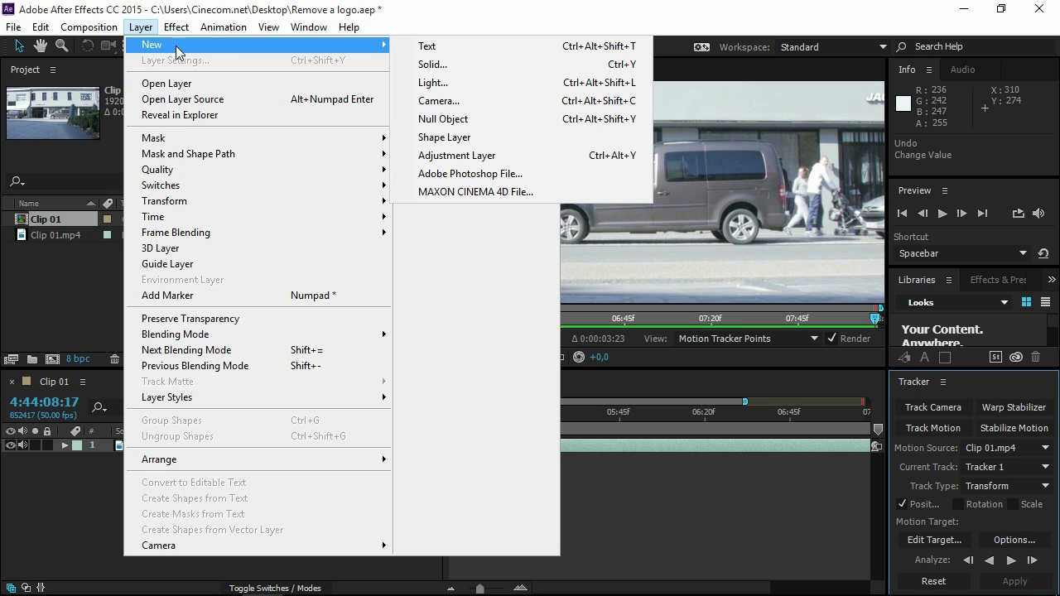
{"action": "left_click", "coordinate": [479, 120]}
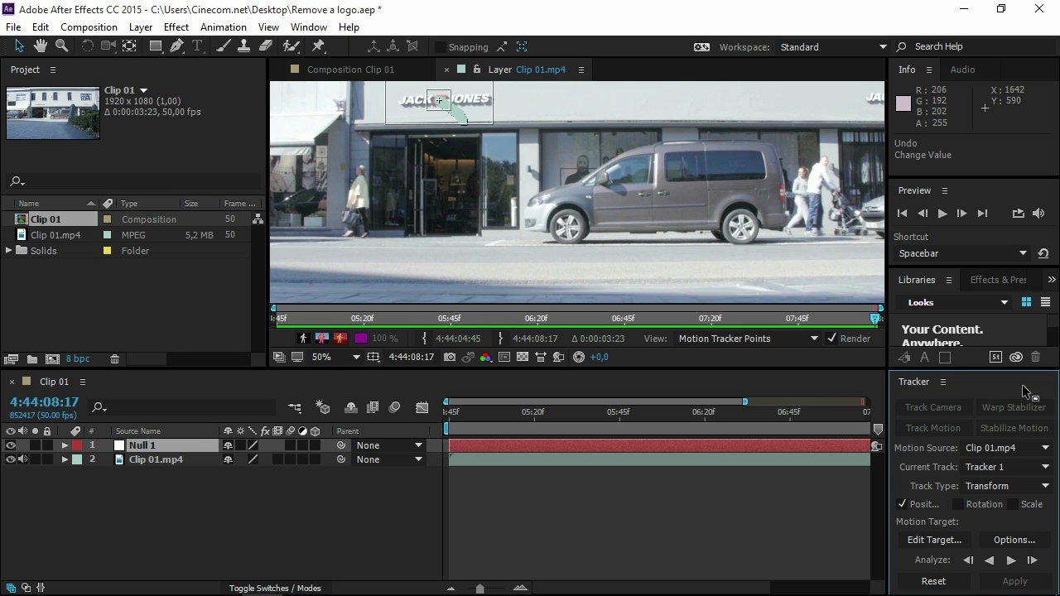
Step: Set the tracker's motion target to the Null 1 layer
{"action": "left_click", "coordinate": [940, 548]}
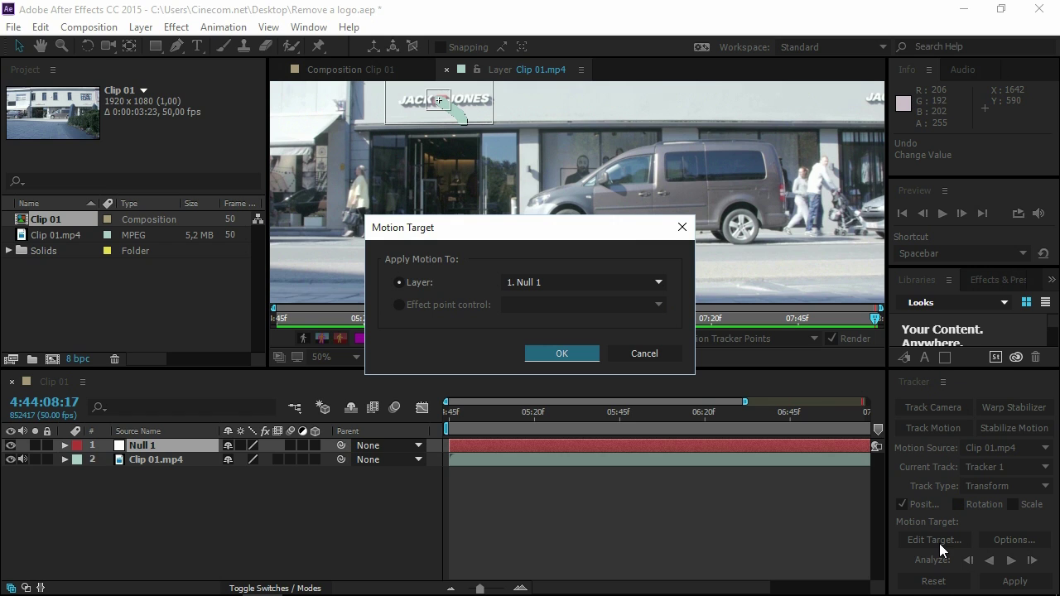
{"action": "left_click", "coordinate": [611, 283]}
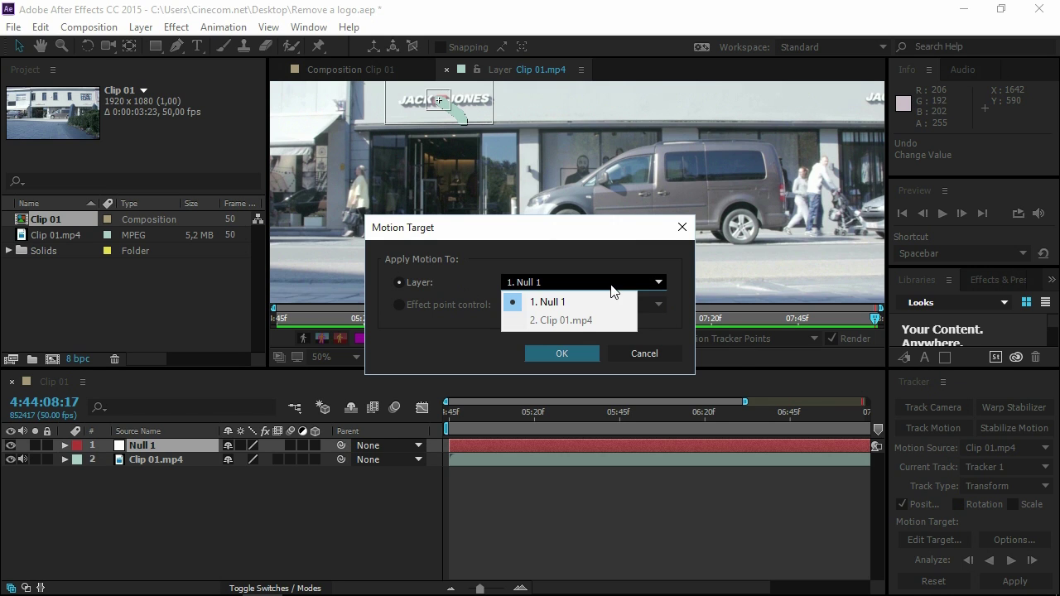
{"action": "left_click", "coordinate": [582, 302]}
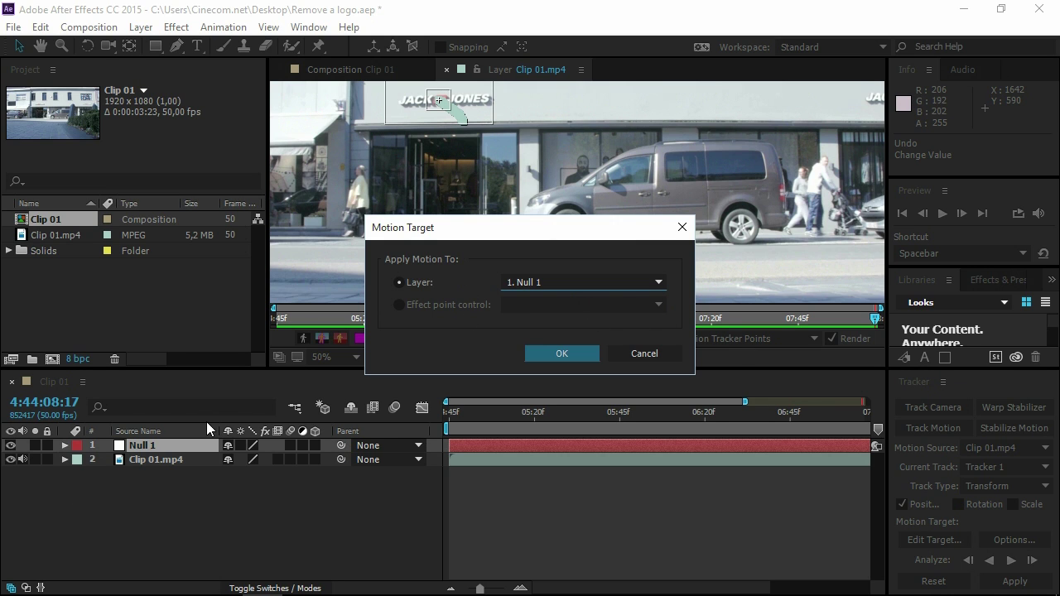
{"action": "left_click", "coordinate": [572, 358]}
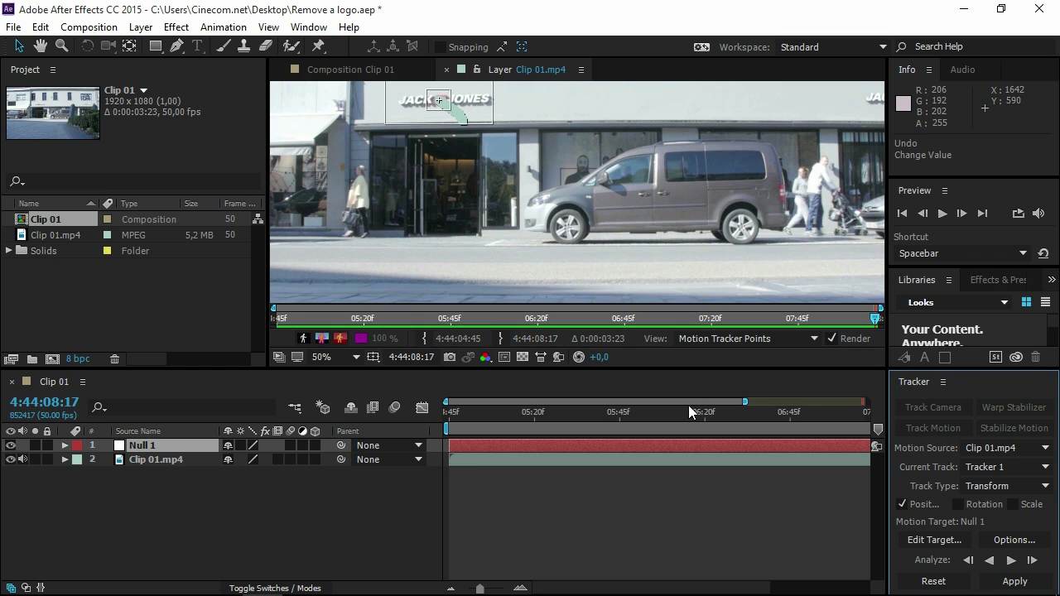
Step: Apply the tracked motion to the null in both the X and Y dimensions
{"action": "left_click", "coordinate": [999, 582]}
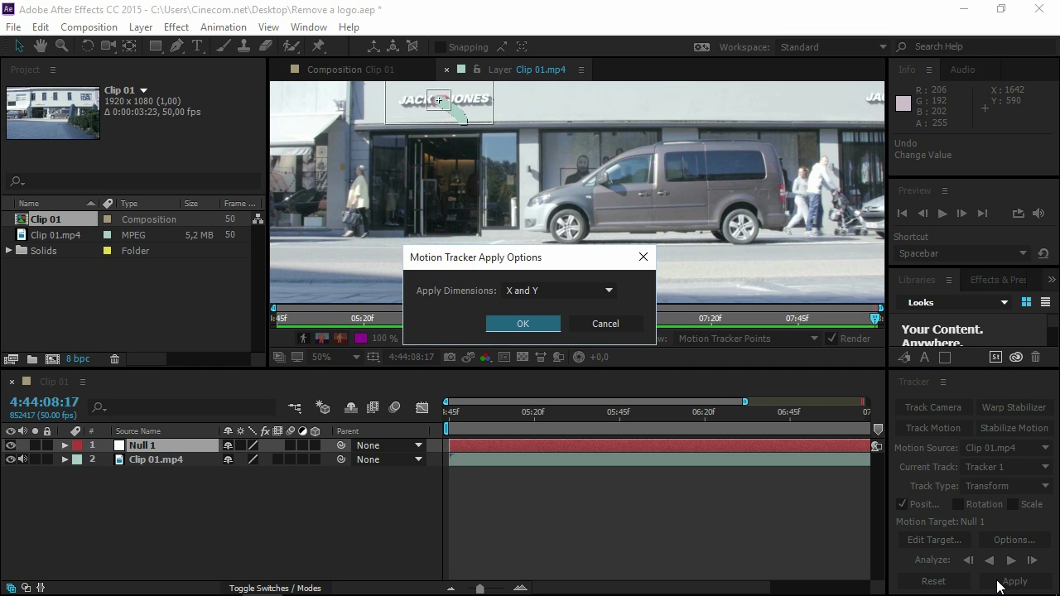
{"action": "left_click", "coordinate": [535, 291]}
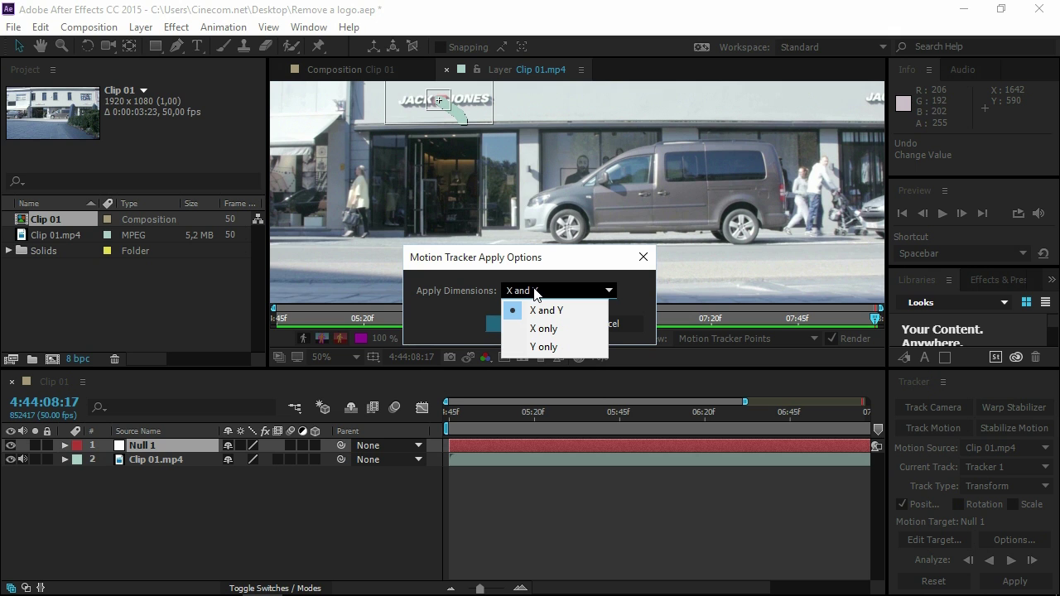
{"action": "left_click", "coordinate": [550, 309]}
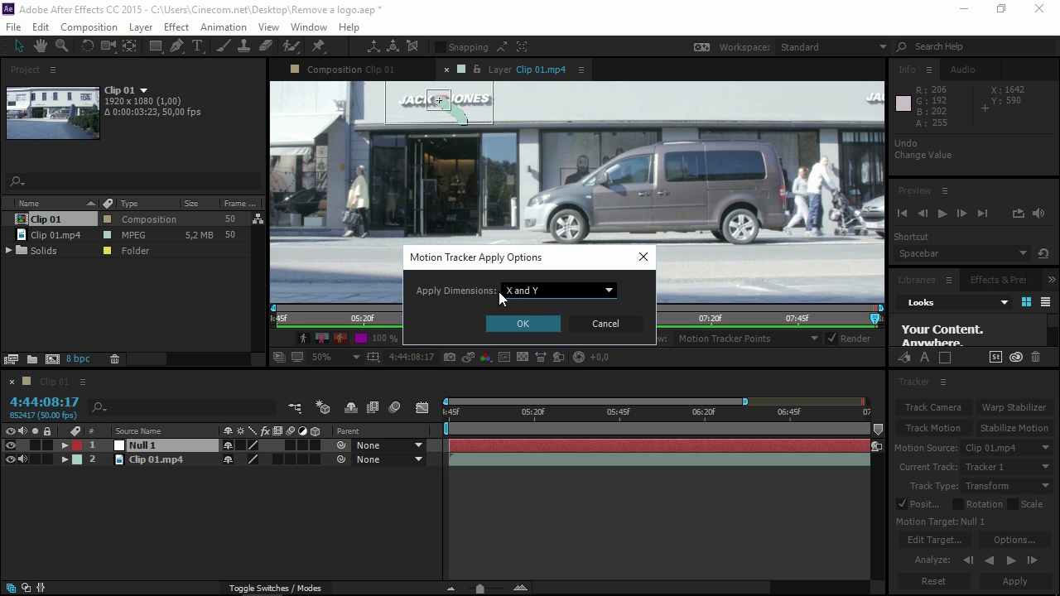
{"action": "left_click", "coordinate": [507, 323]}
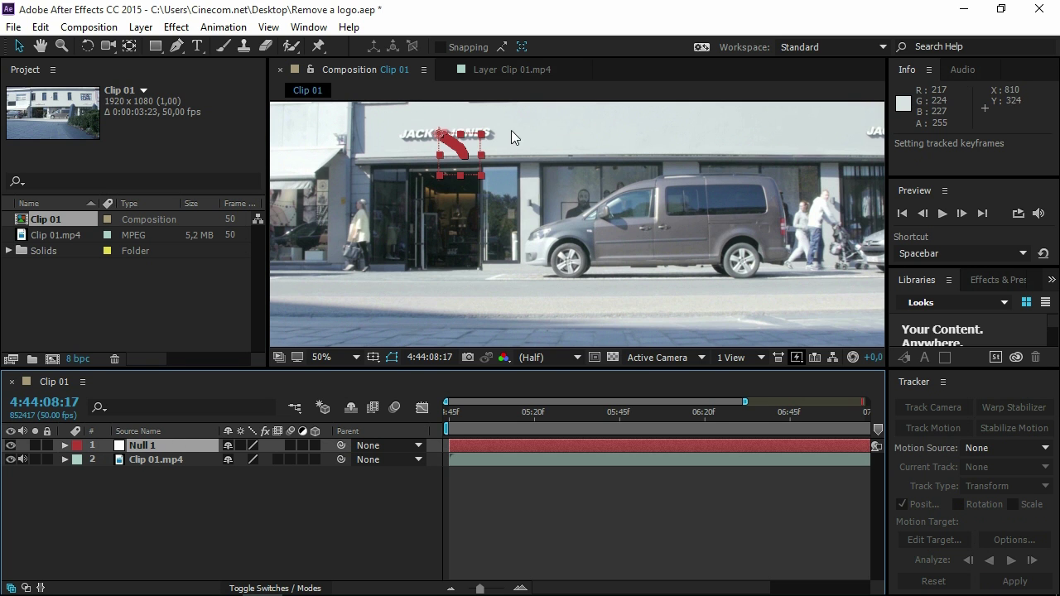
Step: Set the preview resolution to Full, play the clip to check the null's tracking, and return the playhead near the start
{"action": "left_click_drag", "start_coordinate": [464, 411], "coordinate": [742, 413]}
{"action": "left_click", "coordinate": [547, 357]}
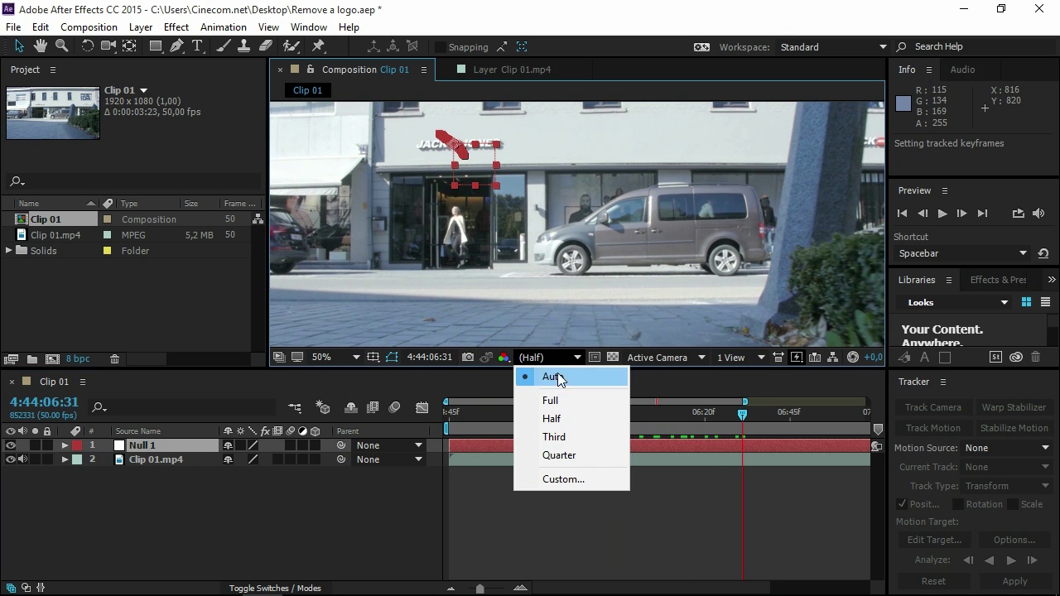
{"action": "left_click", "coordinate": [550, 401]}
{"action": "key", "text": "space"}
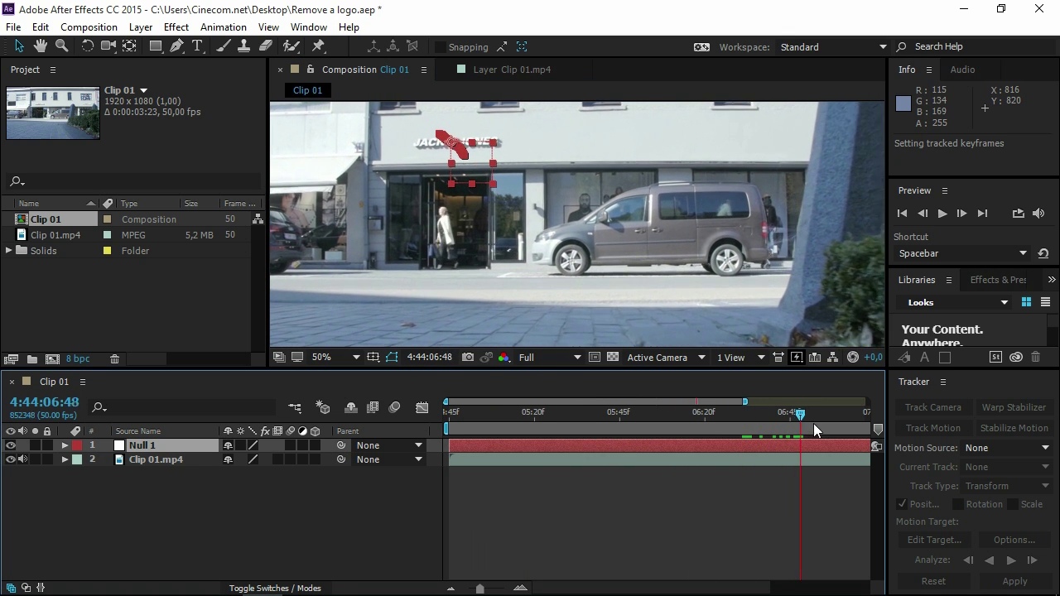
{"action": "left_click_drag", "start_coordinate": [610, 410], "coordinate": [452, 409]}
{"action": "left_click", "coordinate": [382, 503]}
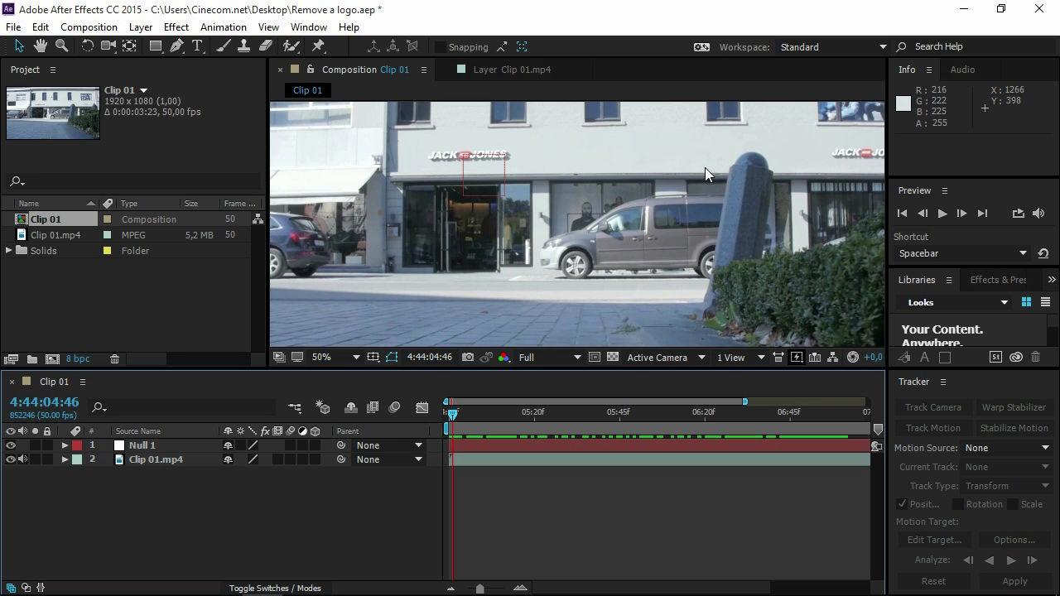
Step: Duplicate the Clip 01.mp4 layer and draw a rectangular mask about 266 by 70 px on the copy, over the plain wall beside the sign
{"action": "left_click", "coordinate": [175, 458]}
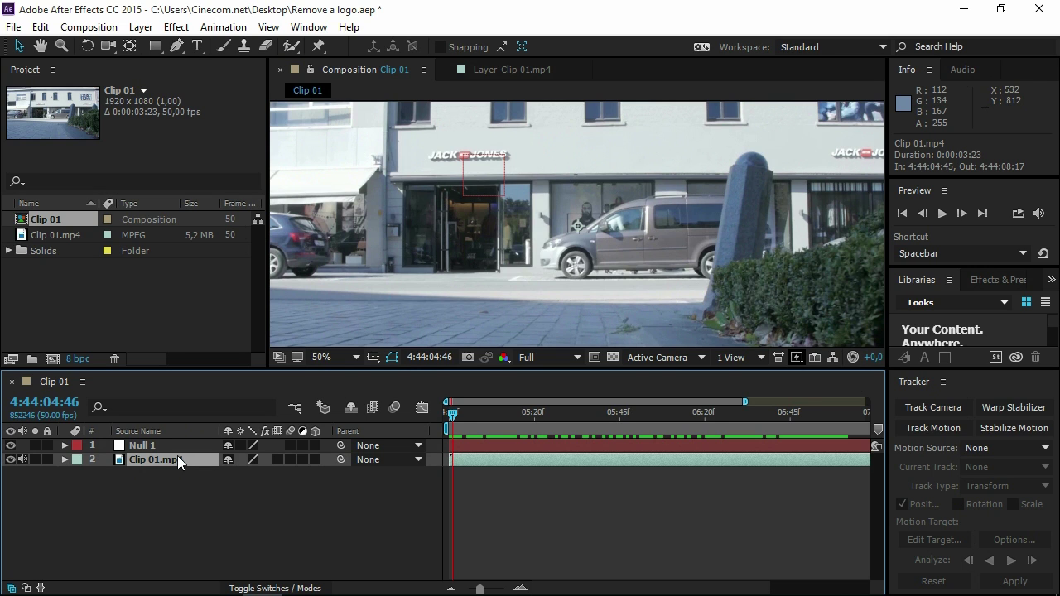
{"action": "key", "text": "ctrl+d"}
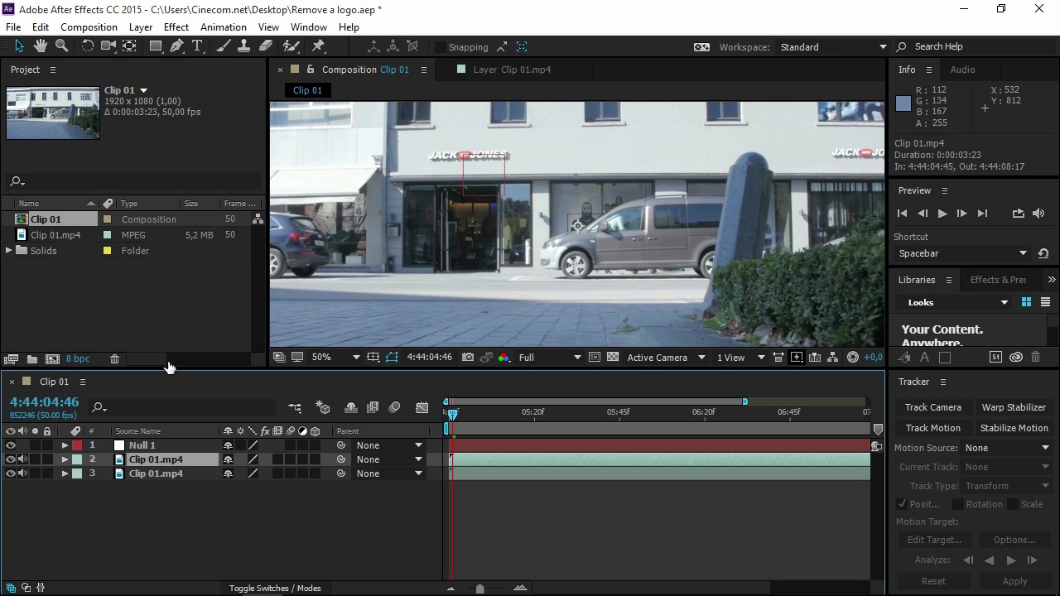
{"action": "left_click", "coordinate": [176, 46]}
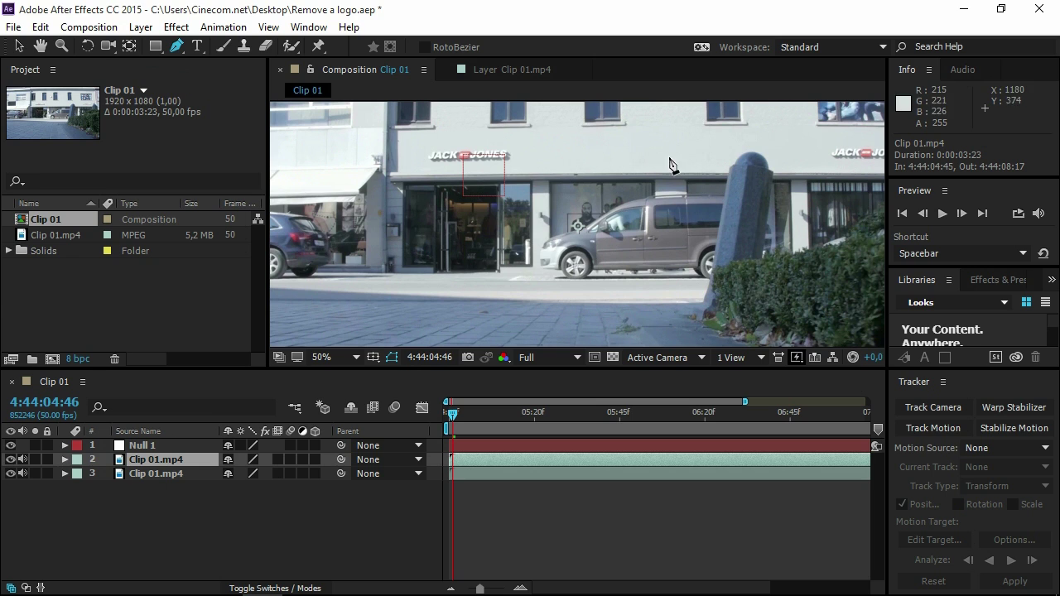
{"action": "left_click", "coordinate": [159, 51]}
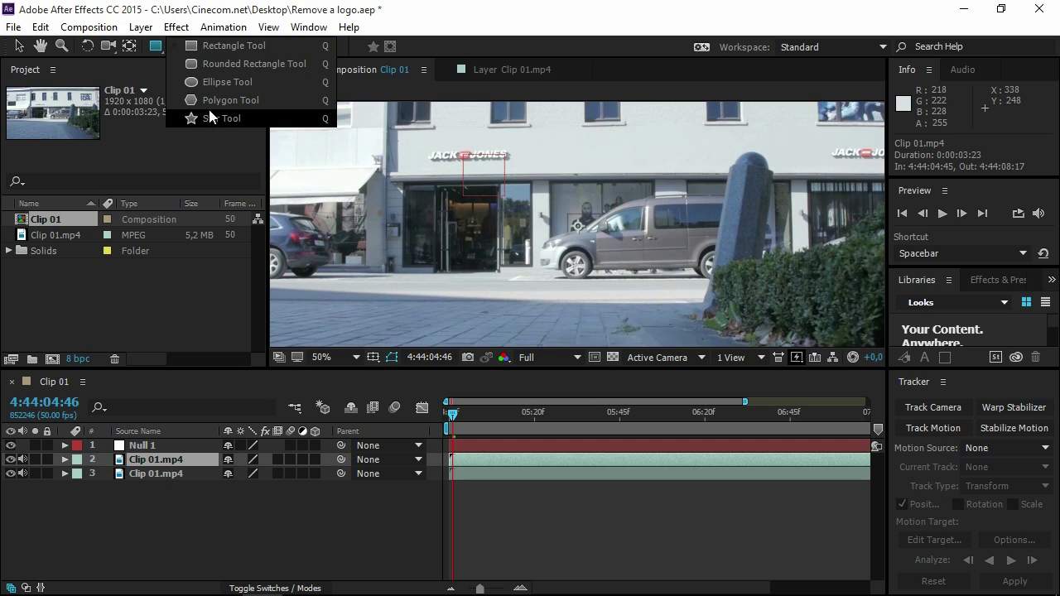
{"action": "left_click", "coordinate": [192, 45]}
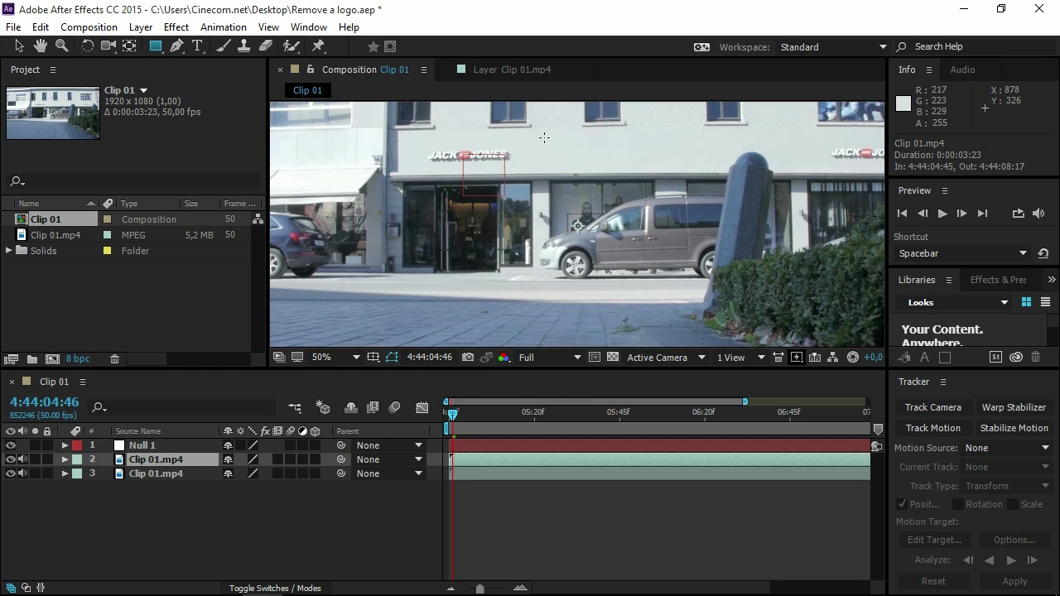
{"action": "left_click_drag", "start_coordinate": [544, 138], "coordinate": [654, 166]}
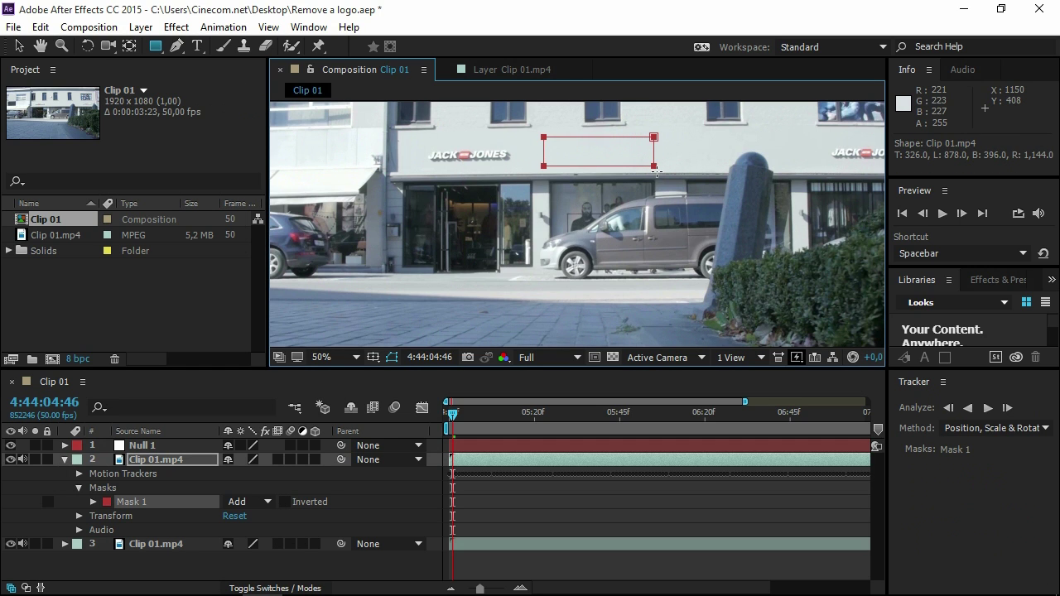
Step: Move the masked wall patch over the JACK & JONES sign above the door so it covers the logo
{"action": "left_click", "coordinate": [19, 47]}
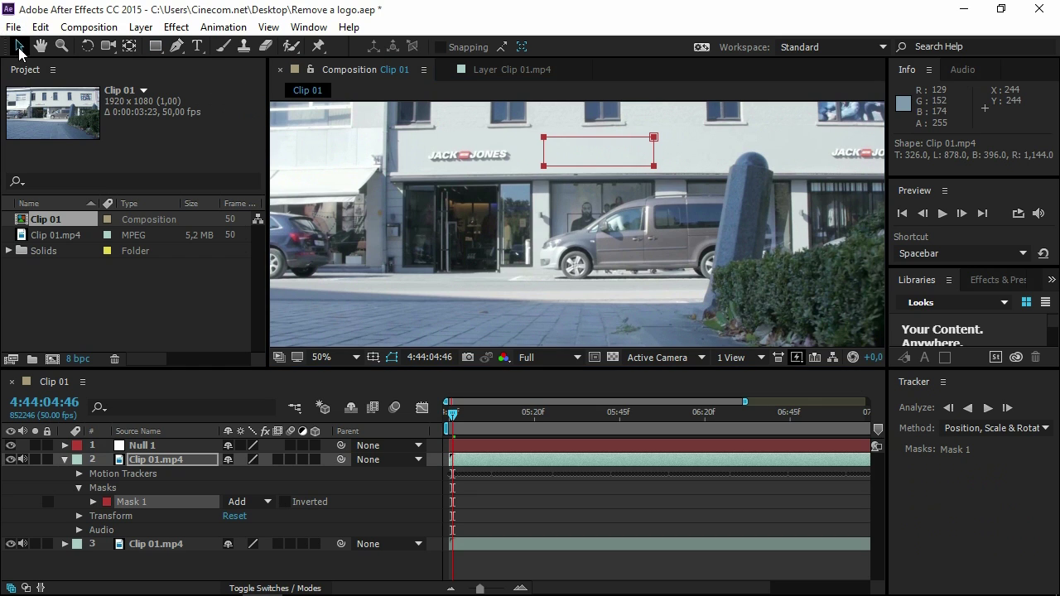
{"action": "left_click", "coordinate": [603, 156]}
{"action": "left_click_drag", "start_coordinate": [603, 153], "coordinate": [483, 158]}
{"action": "left_click", "coordinate": [556, 494]}
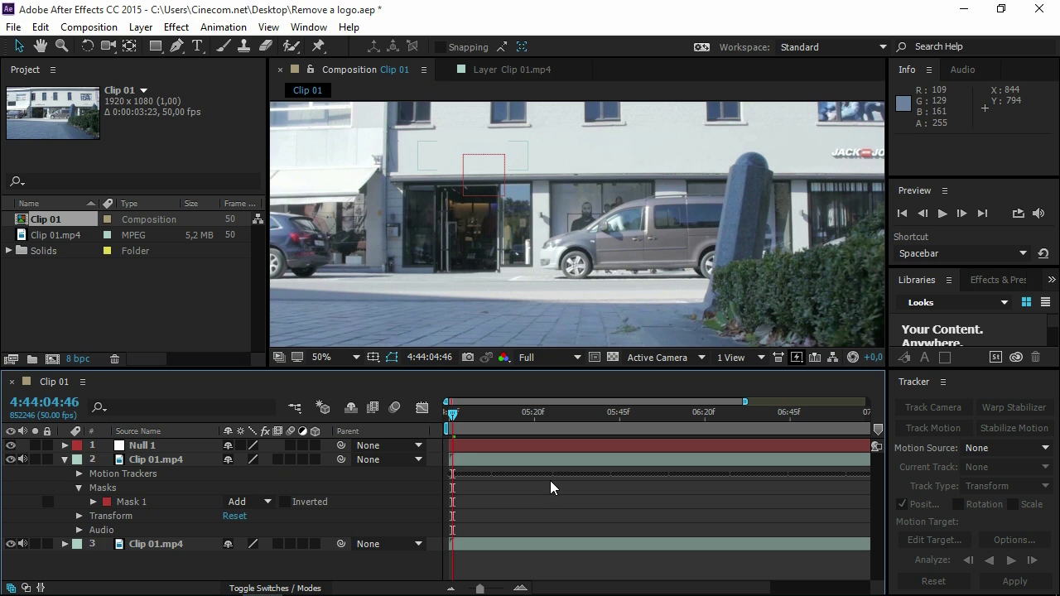
Step: Play the clip to check whether the wall patch follows the sign, and return the playhead to the clip's first frame
{"action": "key", "text": "space"}
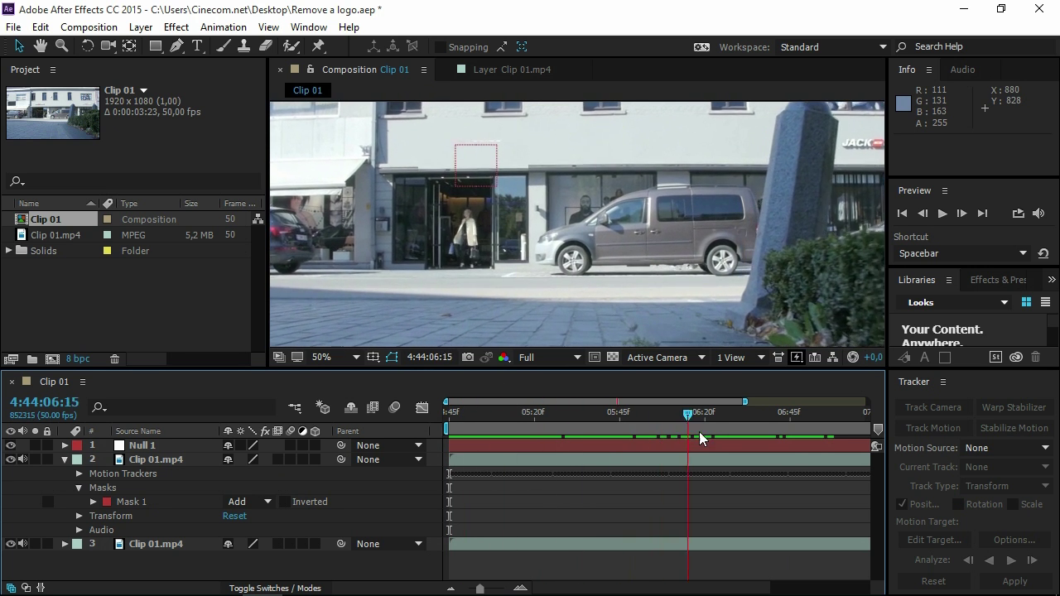
{"action": "key", "text": "space"}
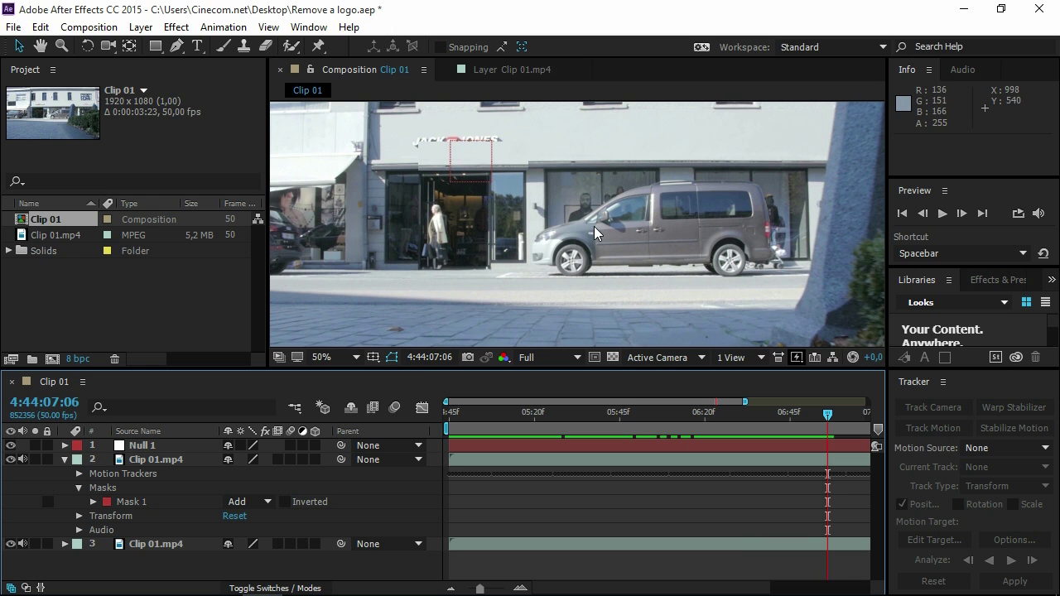
{"action": "left_click", "coordinate": [546, 411]}
{"action": "left_click_drag", "start_coordinate": [536, 411], "coordinate": [439, 410]}
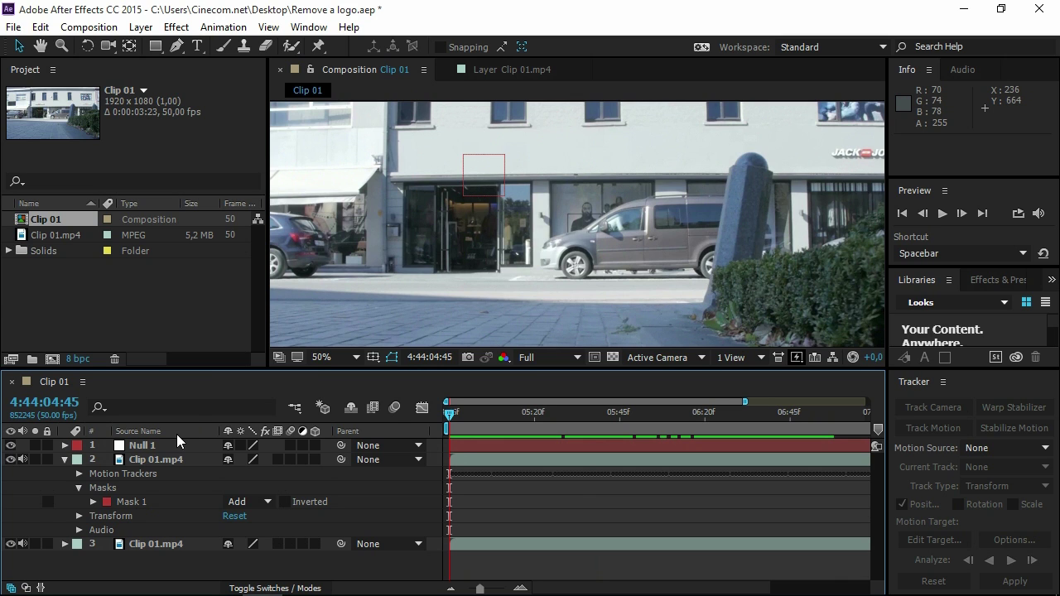
Step: Parent the masked Clip 01.mp4 copy to Null 1 and scrub through the clip to check the patch over the sign
{"action": "left_click", "coordinate": [164, 458]}
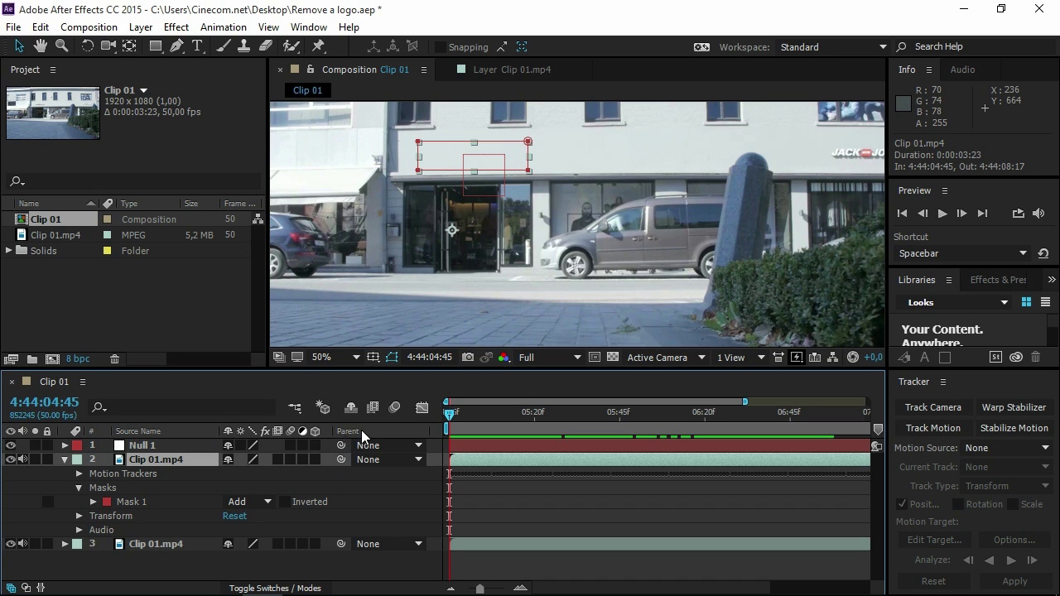
{"action": "left_click_drag", "start_coordinate": [344, 458], "coordinate": [198, 444]}
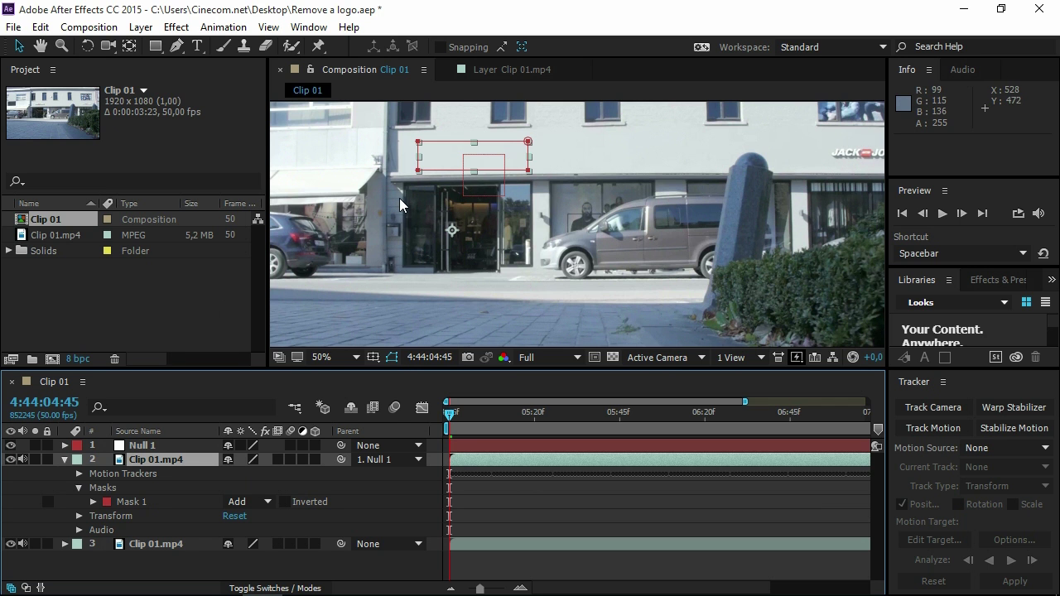
{"action": "left_click_drag", "start_coordinate": [457, 414], "coordinate": [848, 429]}
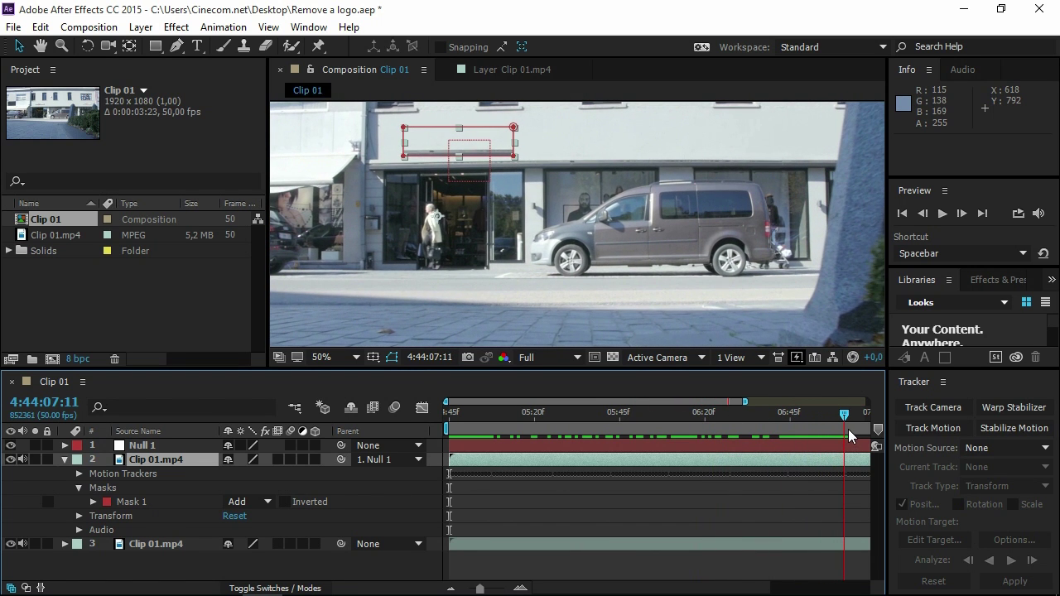
{"action": "left_click", "coordinate": [820, 499]}
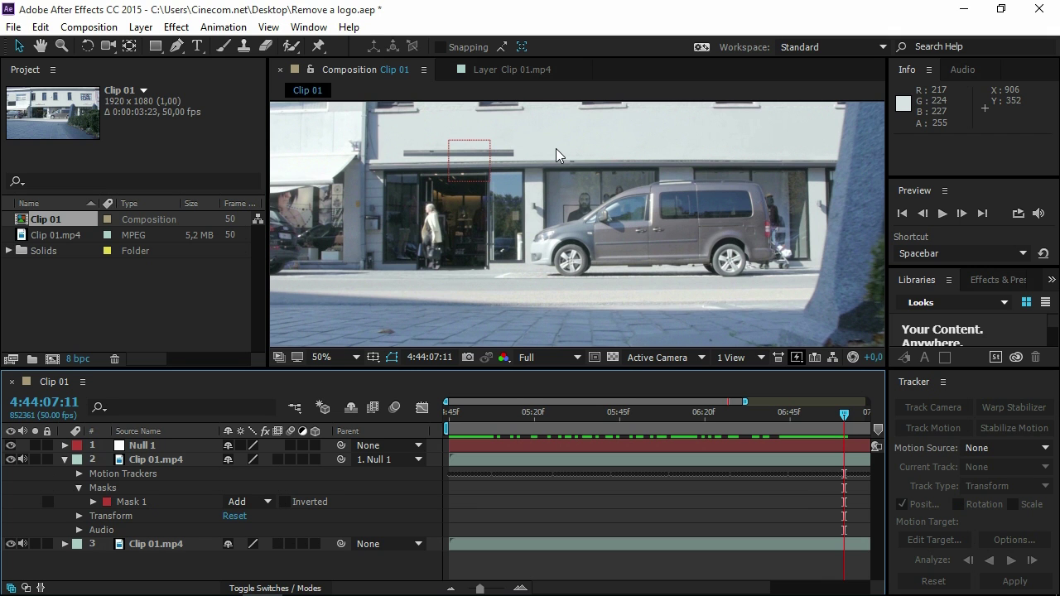
Step: Freeze the masked Clip 01.mp4 copy on its first frame at 4:44:04:45 and play the clip to check the patch
{"action": "left_click_drag", "start_coordinate": [591, 412], "coordinate": [449, 412]}
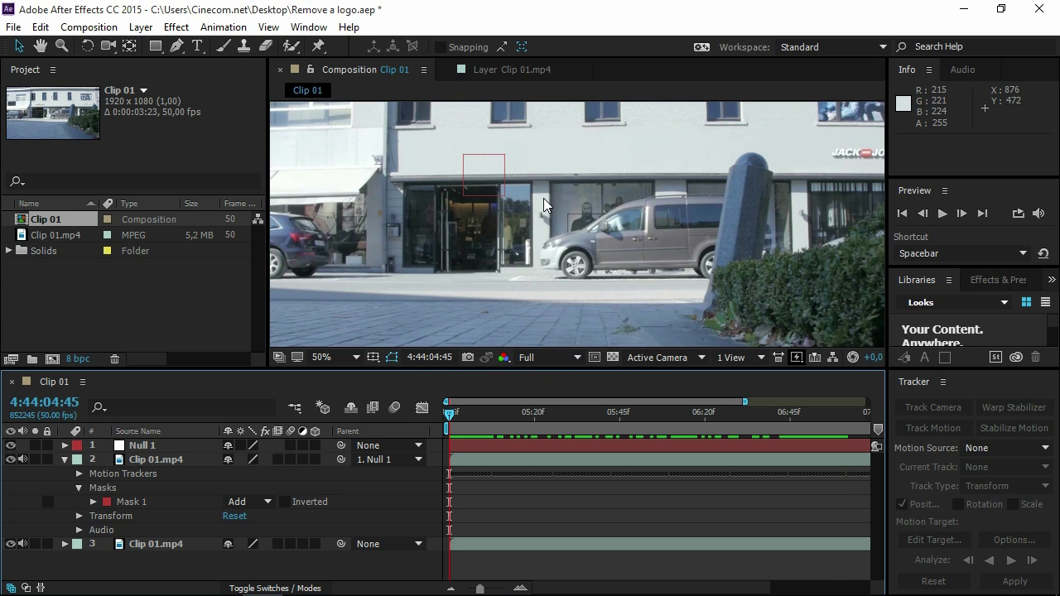
{"action": "right_click", "coordinate": [157, 460]}
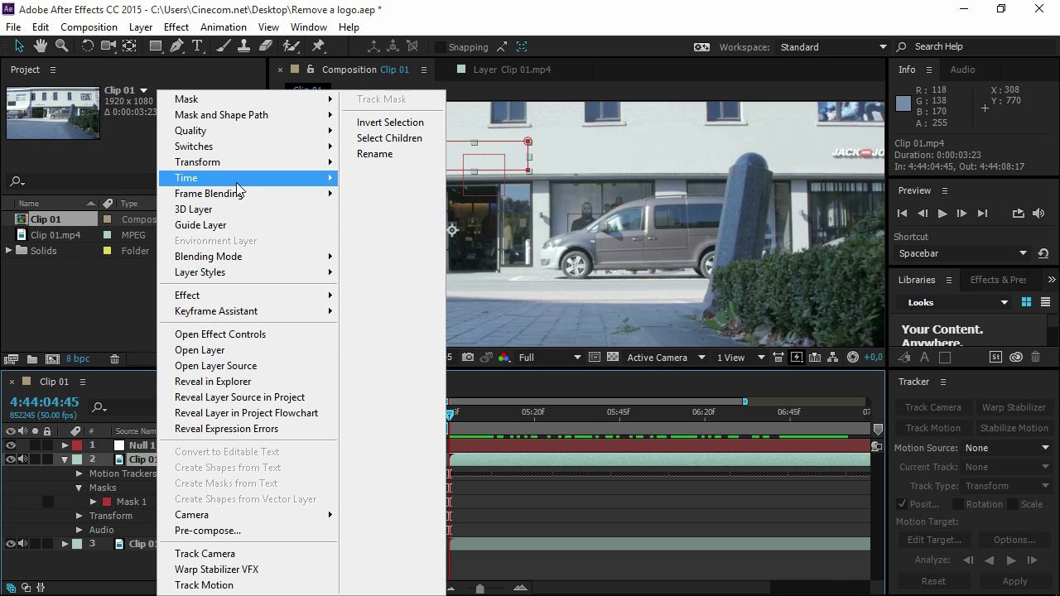
{"action": "mouse_move", "coordinate": [239, 184]}
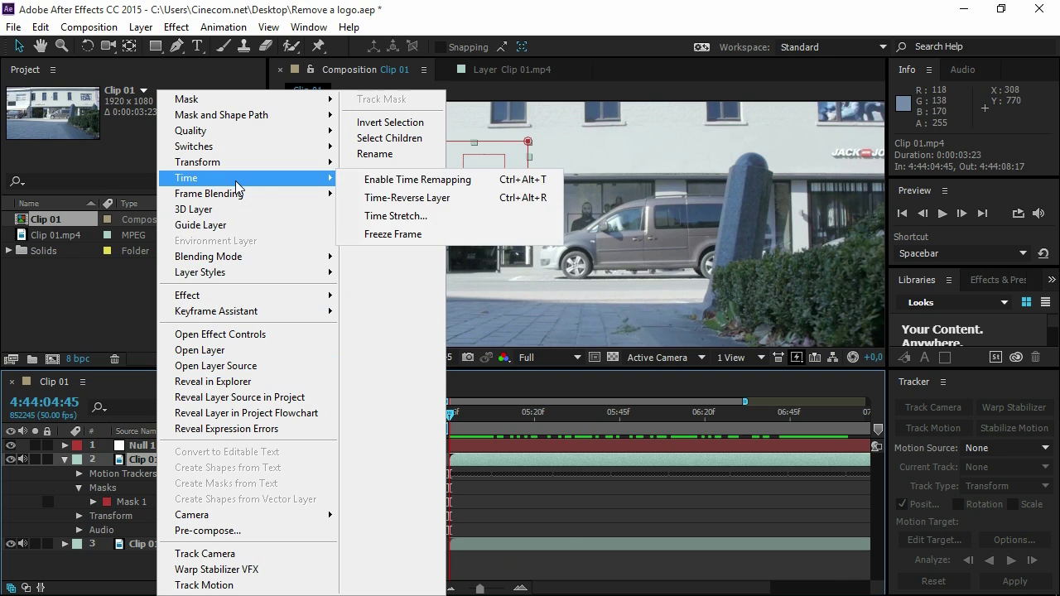
{"action": "left_click", "coordinate": [426, 233]}
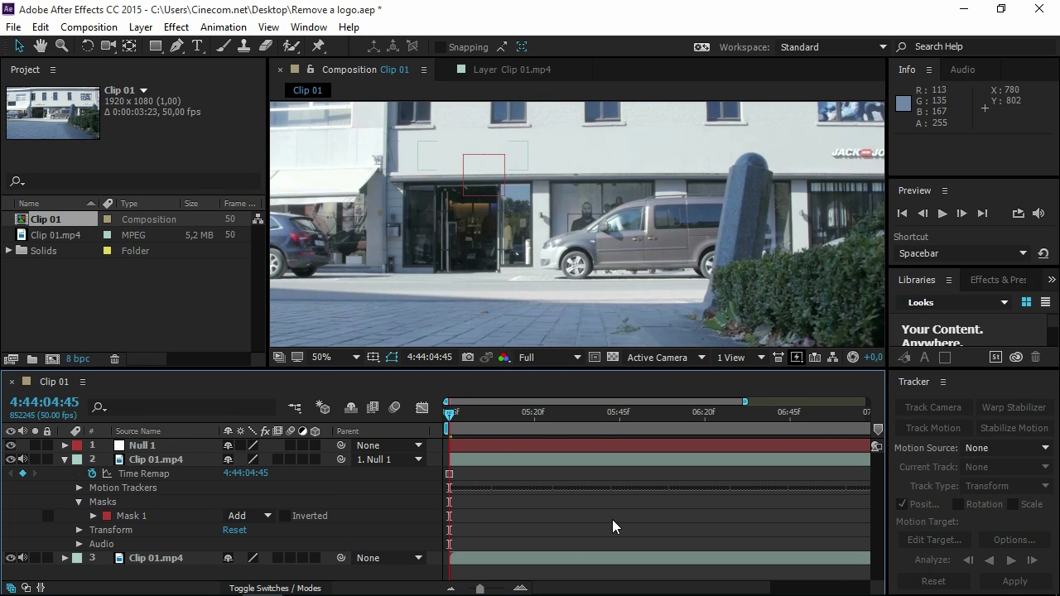
{"action": "key", "text": "space"}
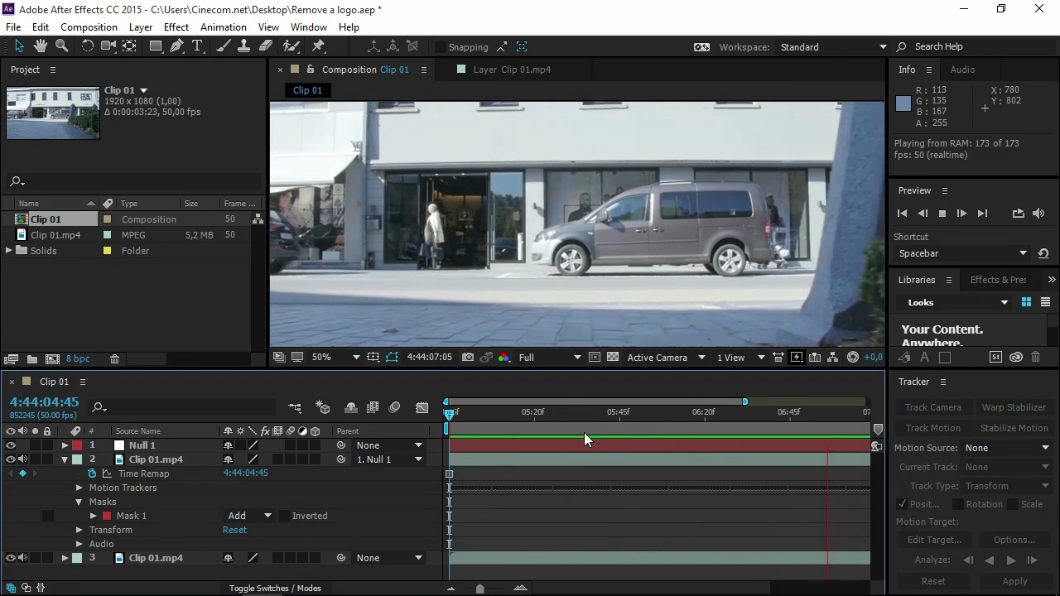
{"action": "key", "text": "space"}
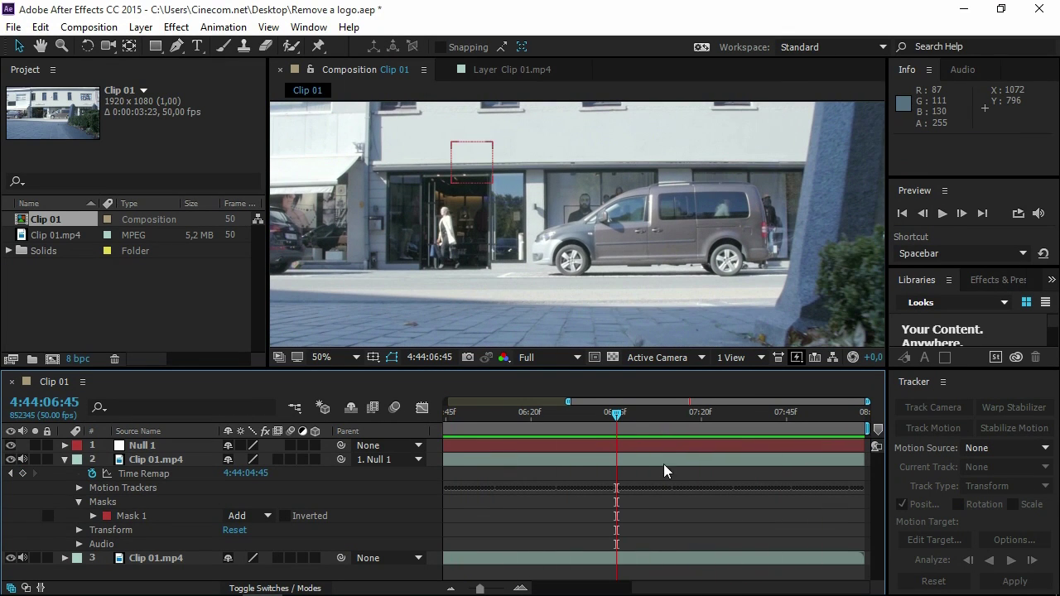
Step: Set the feather of Mask 1 on the masked Clip 01.mp4 copy to 6 pixels to soften the patch's edges
{"action": "key", "text": "period"}
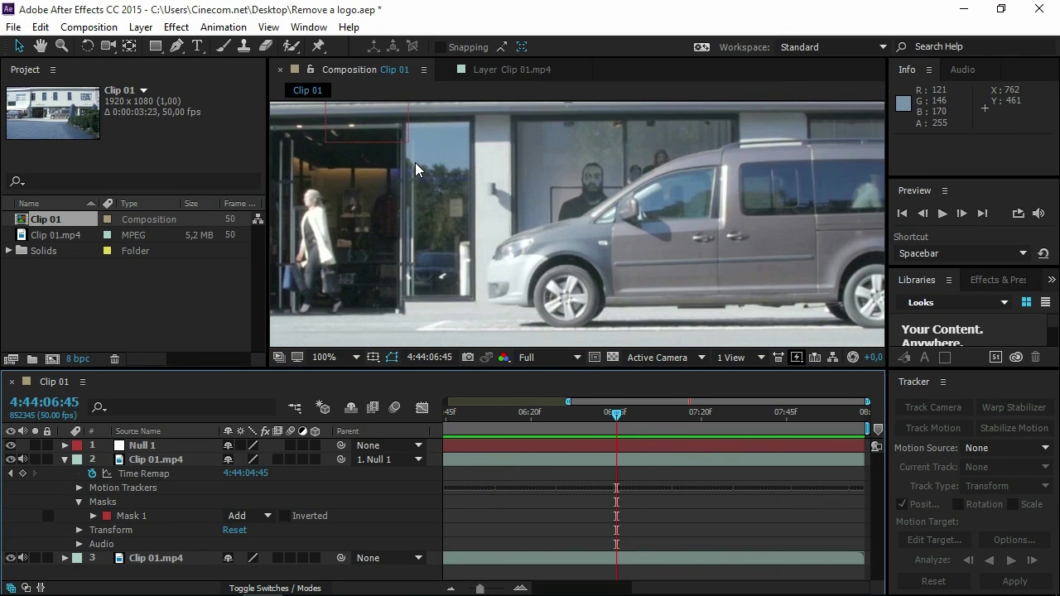
{"action": "key", "text": "h"}
{"action": "left_click_drag", "start_coordinate": [415, 162], "coordinate": [553, 294]}
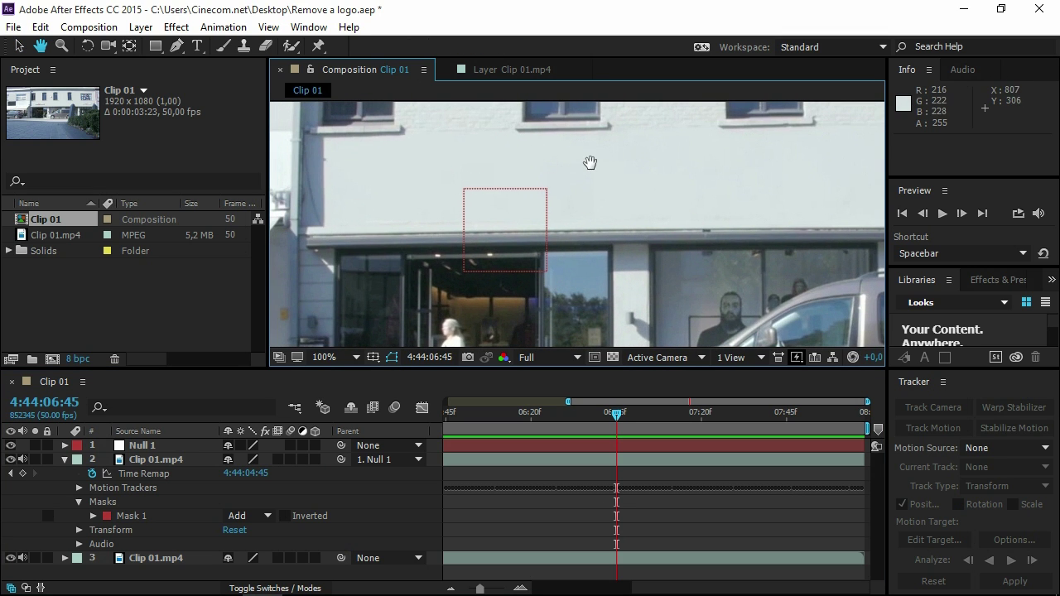
{"action": "key", "text": "v"}
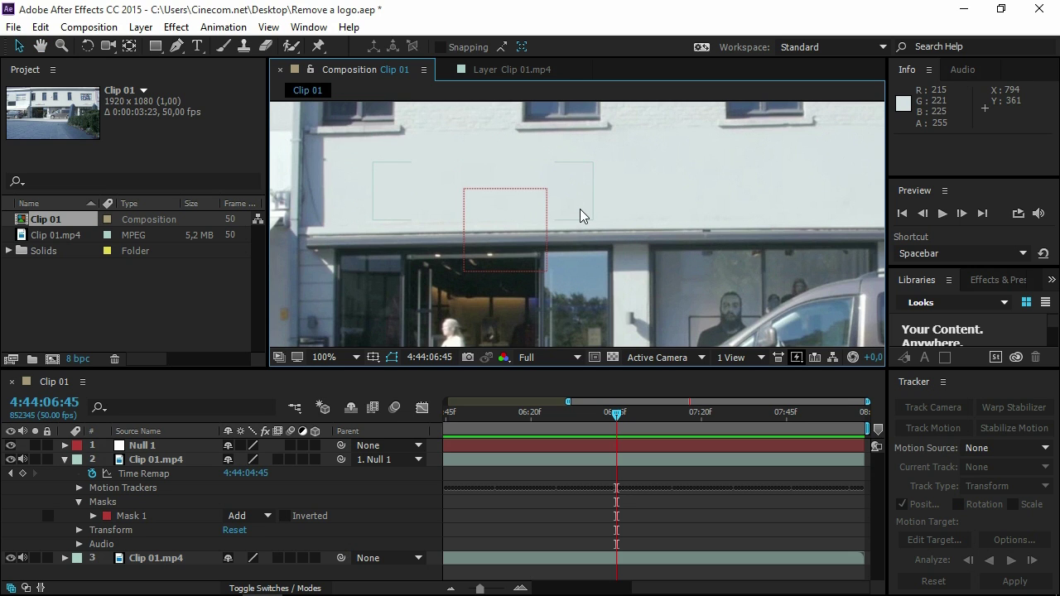
{"action": "left_click", "coordinate": [150, 445]}
{"action": "left_click", "coordinate": [145, 457]}
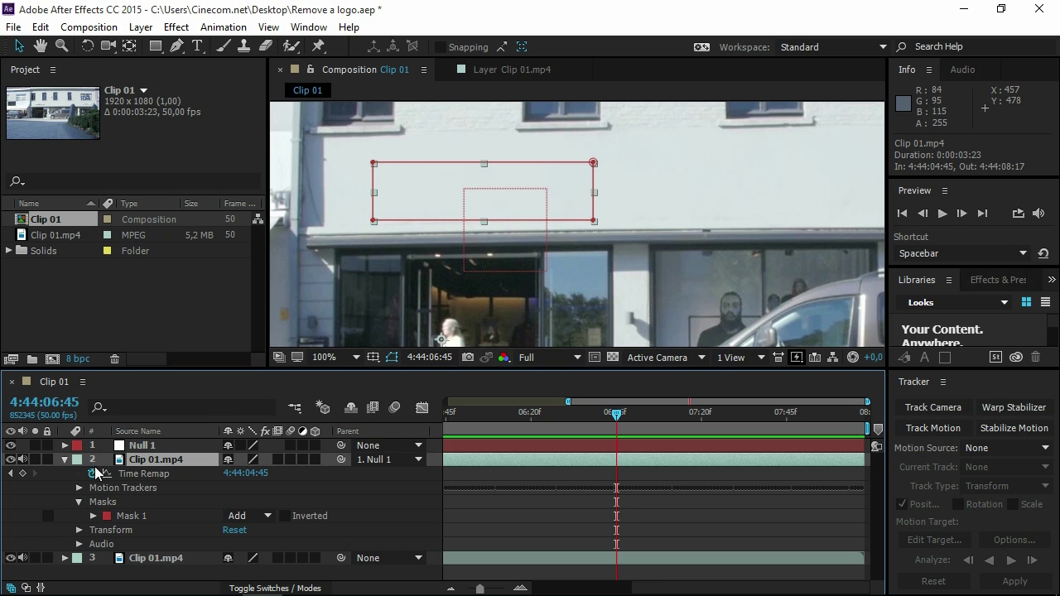
{"action": "left_click", "coordinate": [92, 515]}
{"action": "scroll", "coordinate": [124, 518], "scroll_direction": "down", "scroll_amount": 1}
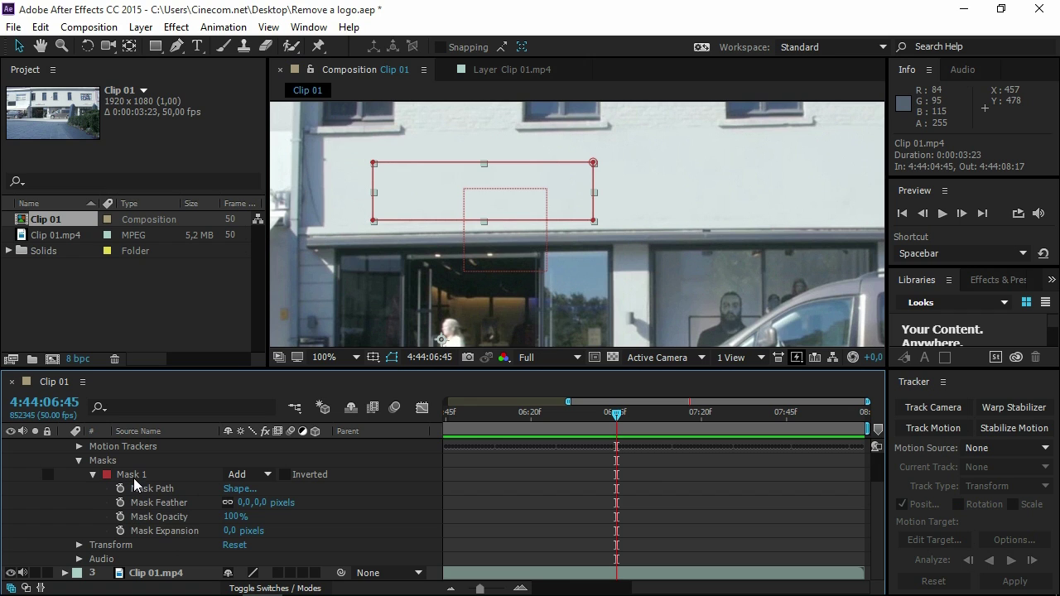
{"action": "type", "text": "7"}
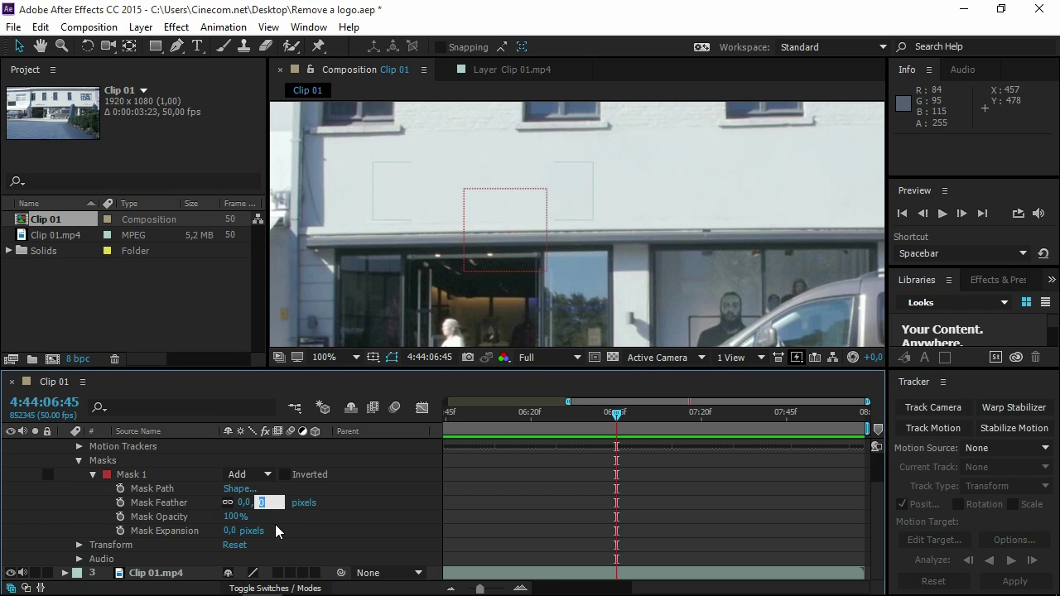
{"action": "key", "text": "Return"}
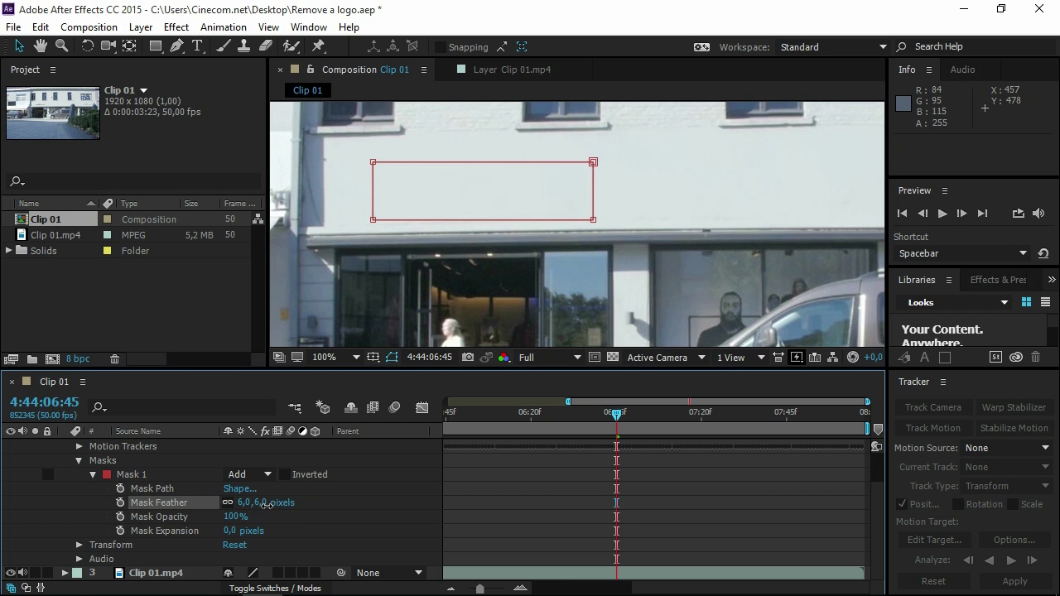
{"action": "left_click_drag", "start_coordinate": [266, 507], "coordinate": [273, 513]}
{"action": "left_click", "coordinate": [592, 507]}
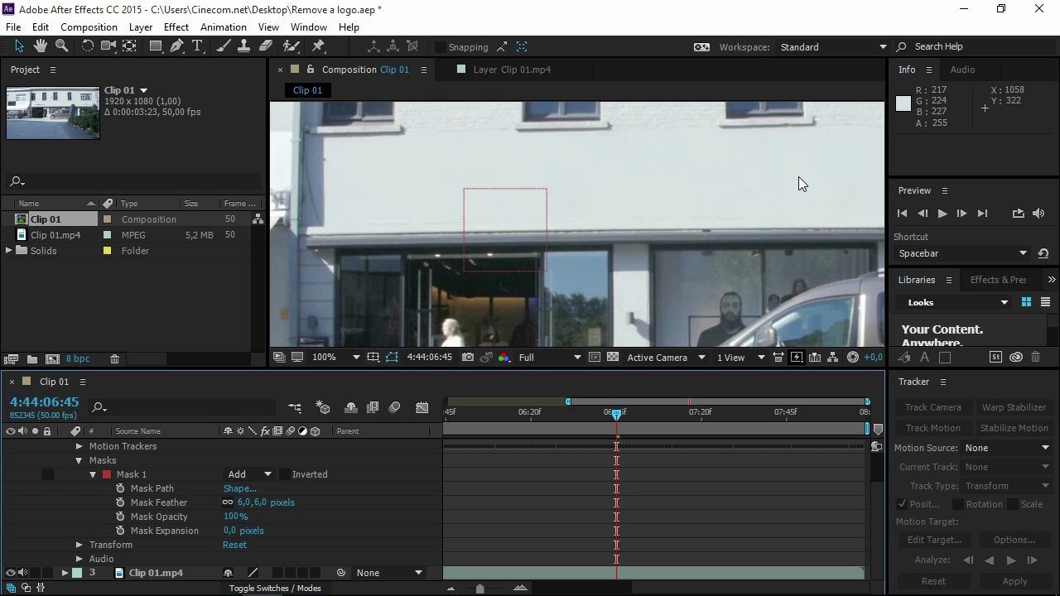
Step: Search the effects for "curv" and apply the Curves effect to the masked Clip 01.mp4 copy
{"action": "left_click", "coordinate": [994, 279]}
{"action": "left_click_drag", "start_coordinate": [962, 368], "coordinate": [962, 429]}
{"action": "left_click", "coordinate": [946, 302]}
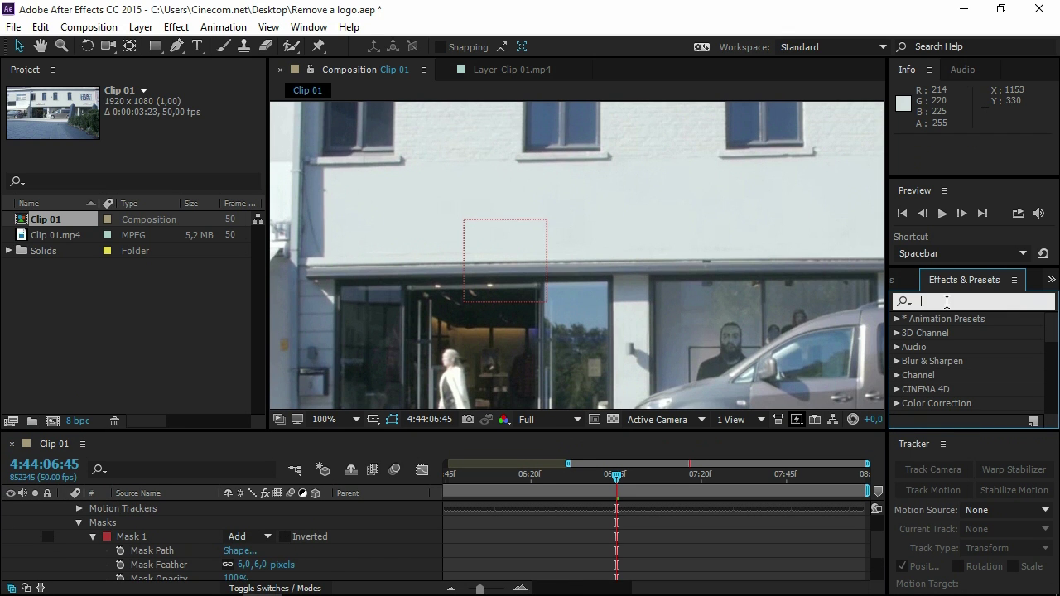
{"action": "type", "text": "curv"}
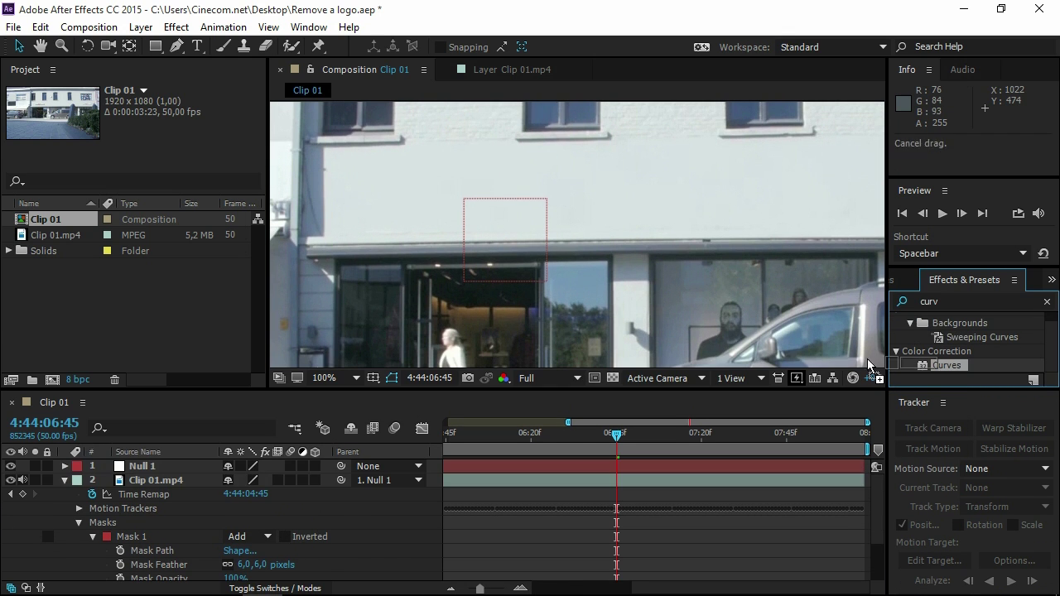
{"action": "left_click_drag", "start_coordinate": [947, 365], "coordinate": [168, 488]}
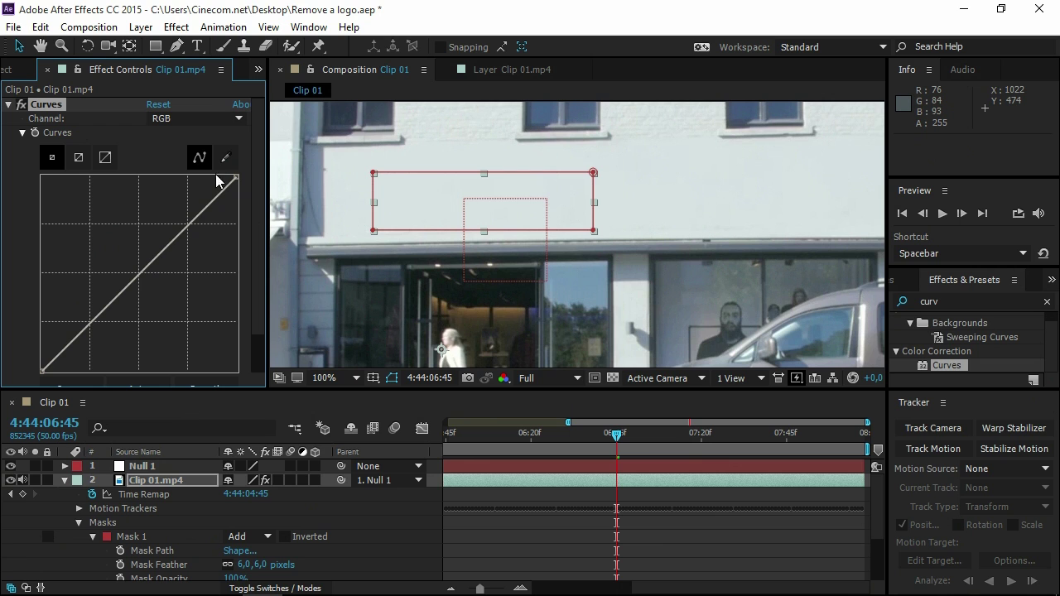
Step: Darken the wall patch by pulling its RGB curve below the diagonal, first in the highlights and further in the midtones
{"action": "left_click_drag", "start_coordinate": [198, 205], "coordinate": [207, 220]}
{"action": "left_click", "coordinate": [652, 452]}
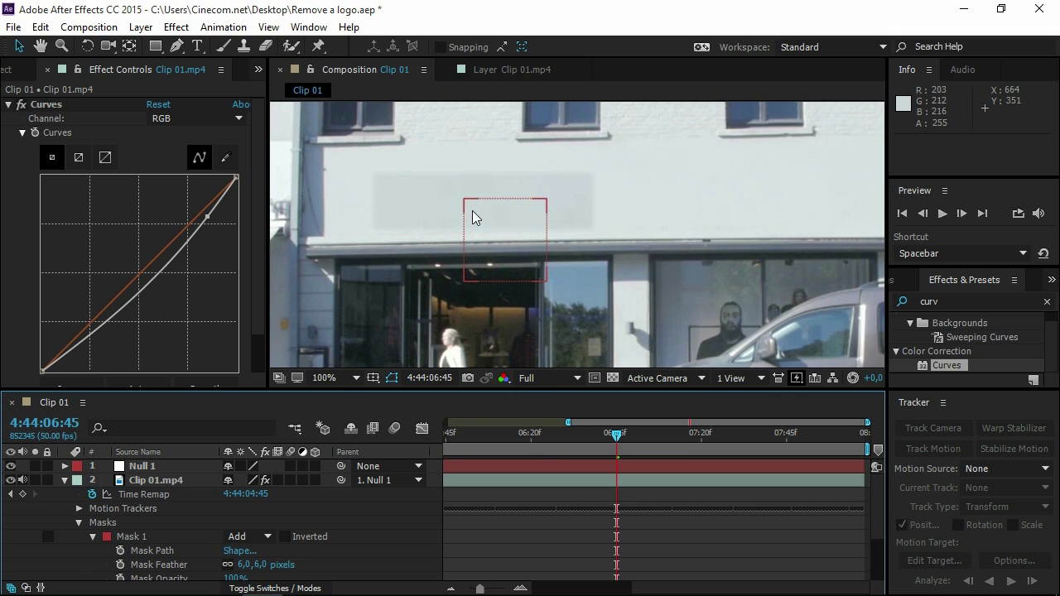
{"action": "left_click_drag", "start_coordinate": [207, 216], "coordinate": [167, 284]}
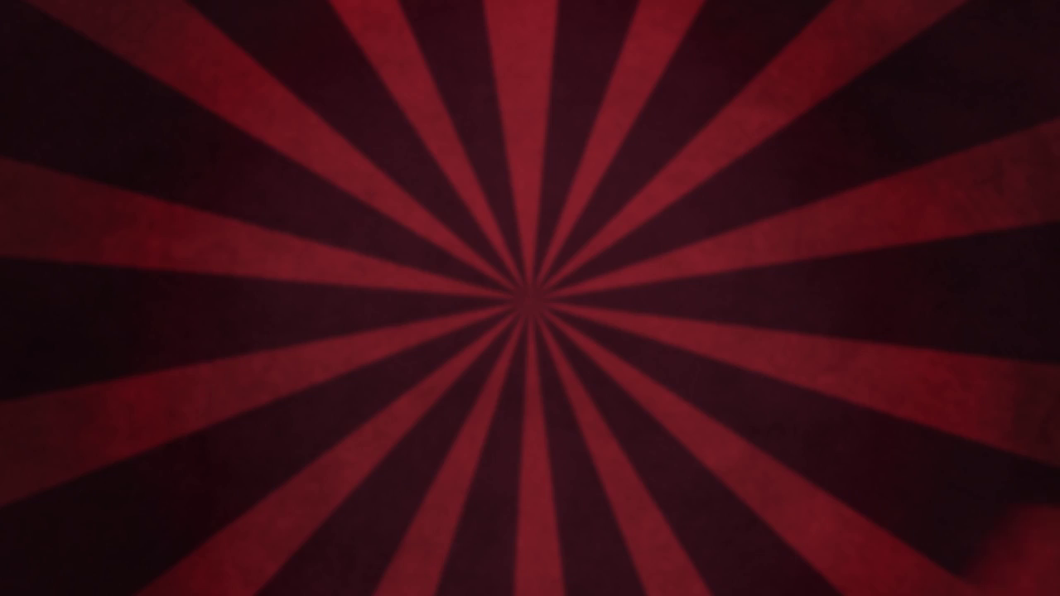